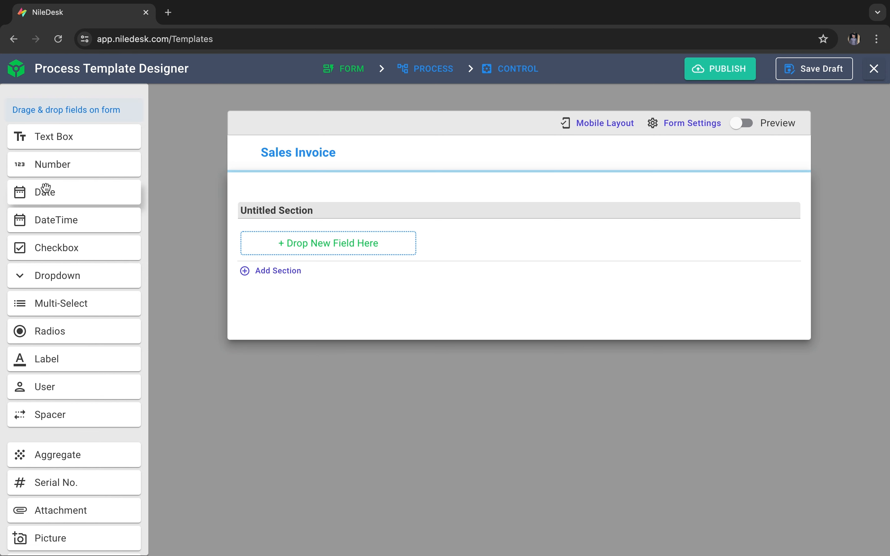
- Rename the untitled section of the Sales Invoice form to "Invoice Detail"
double_click(363, 209)
click(373, 209)
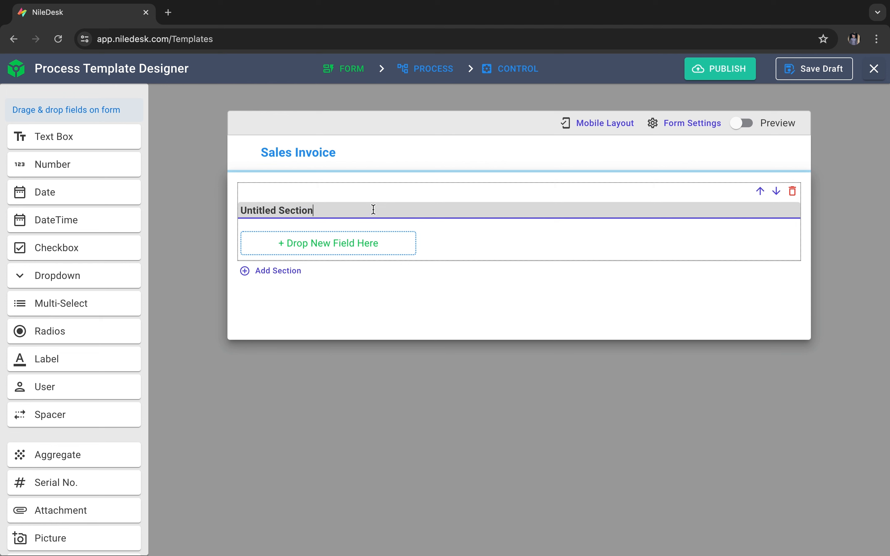
key(ctrl+a)
text(In)
click(379, 316)
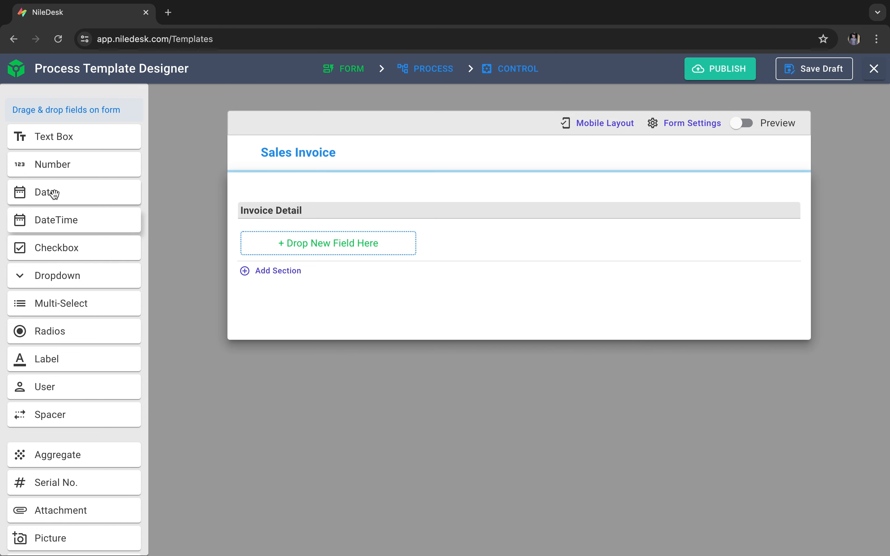
- Add a Date field to the Invoice Detail section and title it "Invoice Date"
drag(54, 194, 327, 250)
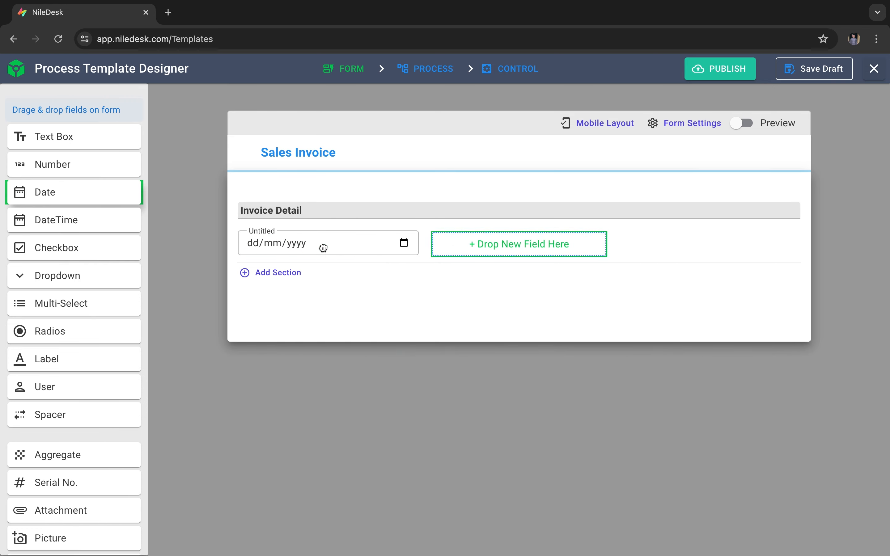
click(328, 245)
click(239, 264)
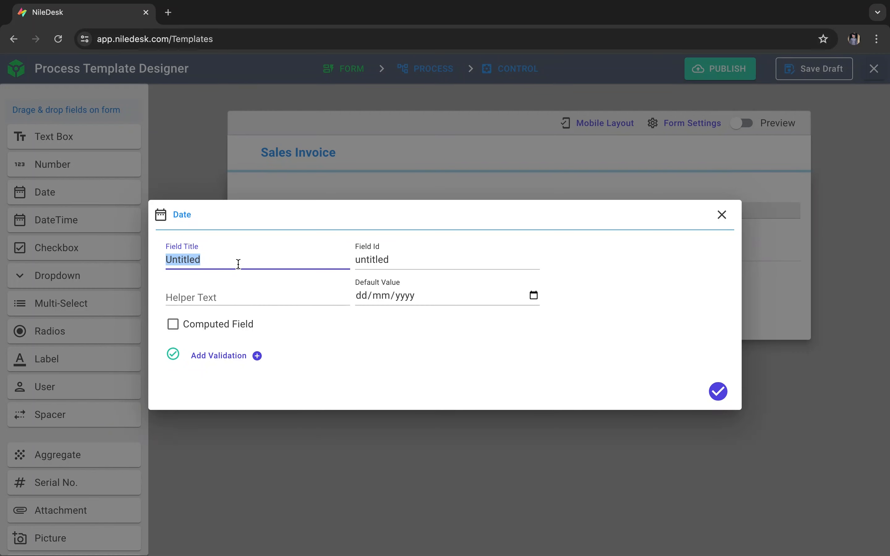
text(Invoice Date)
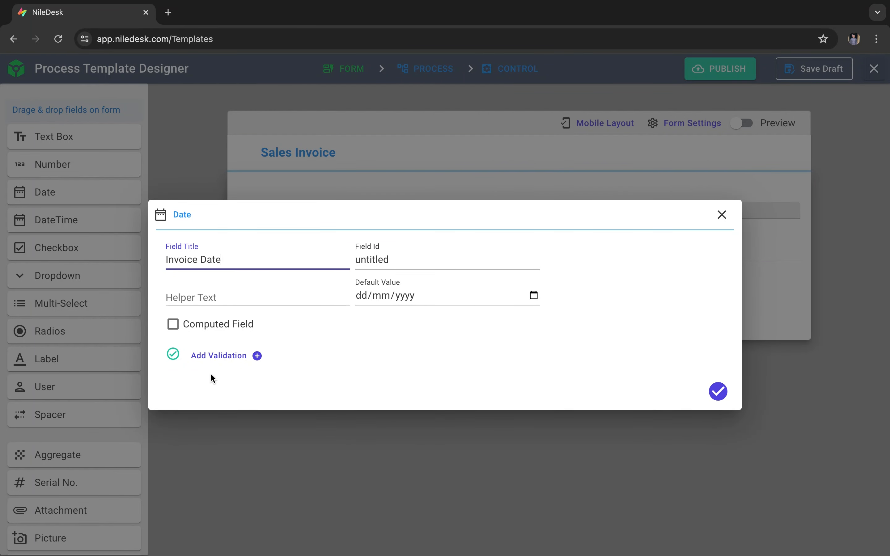
- Add a "Not in the past" validation to Invoice Date with the warning "Invoice Date should not be earlier than today." and save the field
click(229, 355)
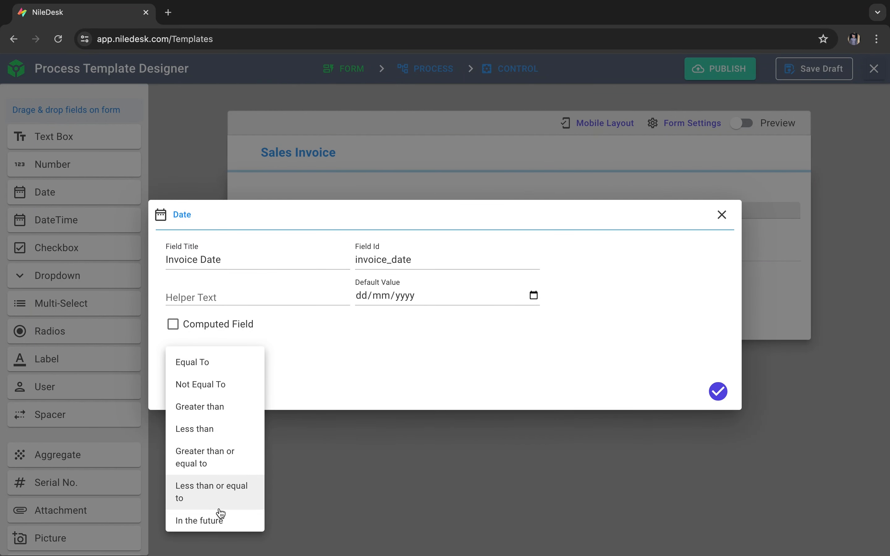
scroll(218, 512, down, 2)
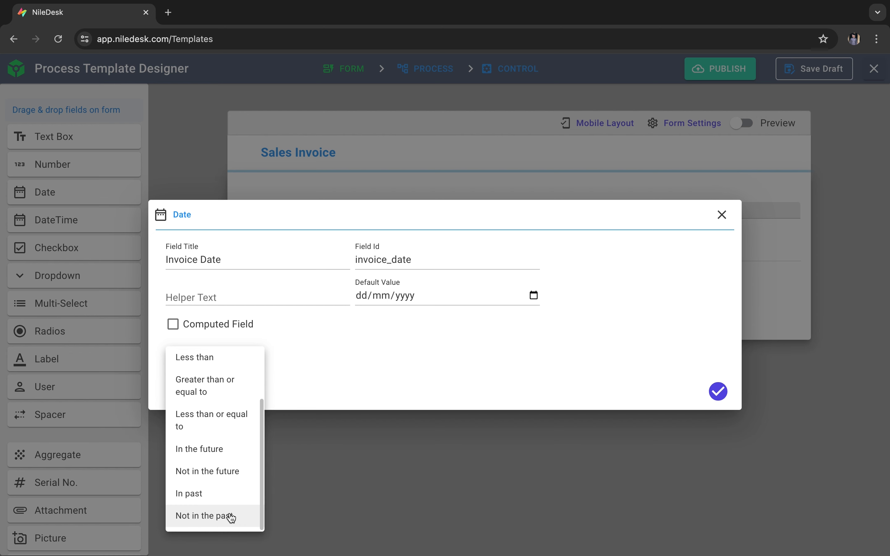
click(231, 517)
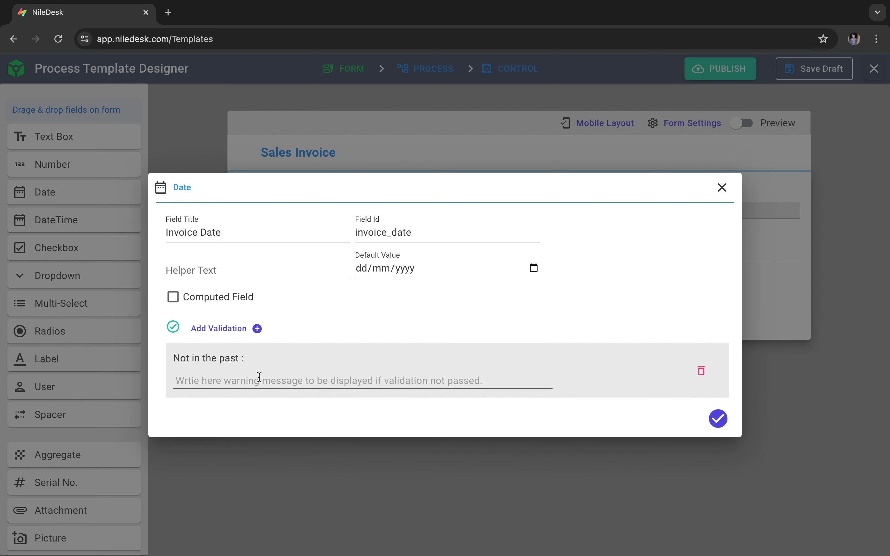
click(260, 376)
text(Invoice Date should not be ea)
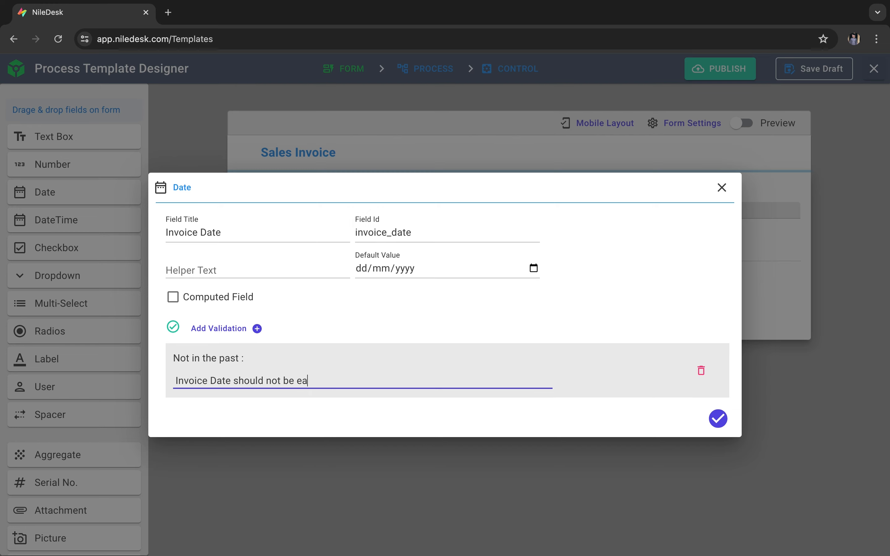
text(rlier than today.)
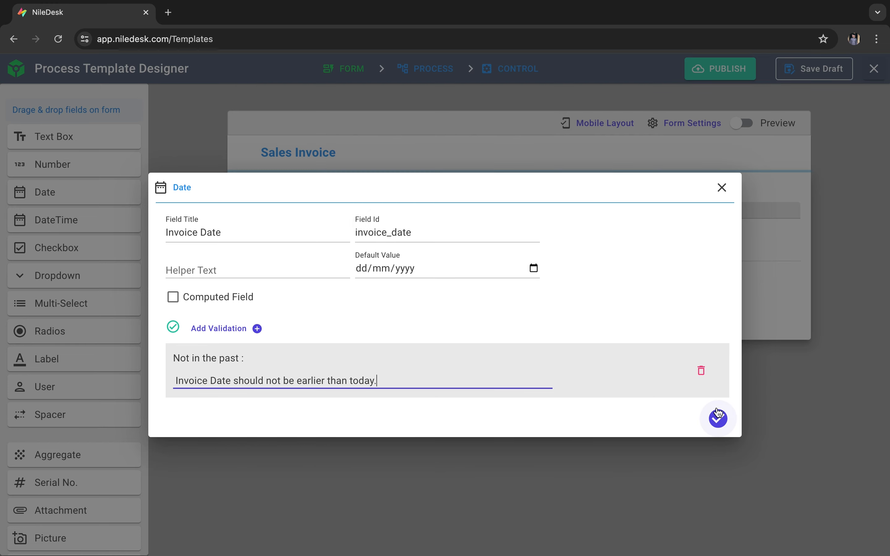
click(718, 417)
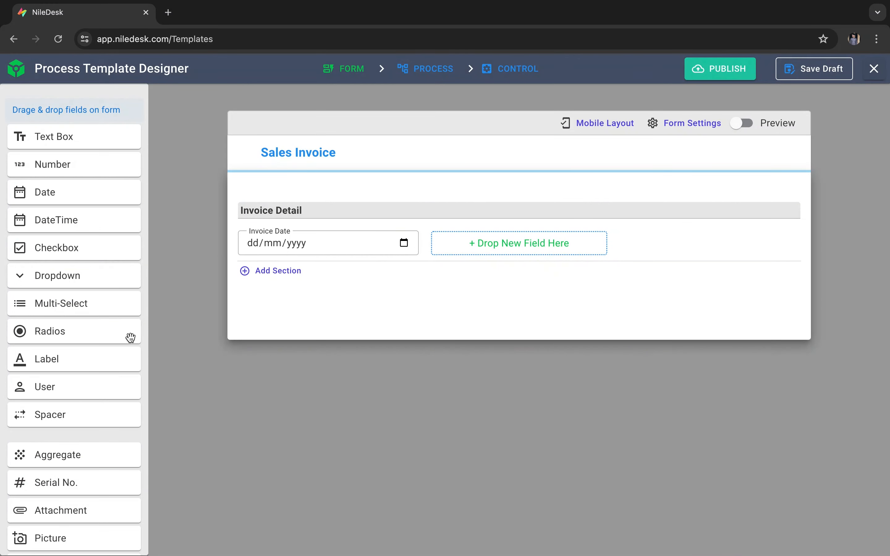
- Add a User field beside Invoice Date and title it "Salesman"
drag(62, 389, 549, 239)
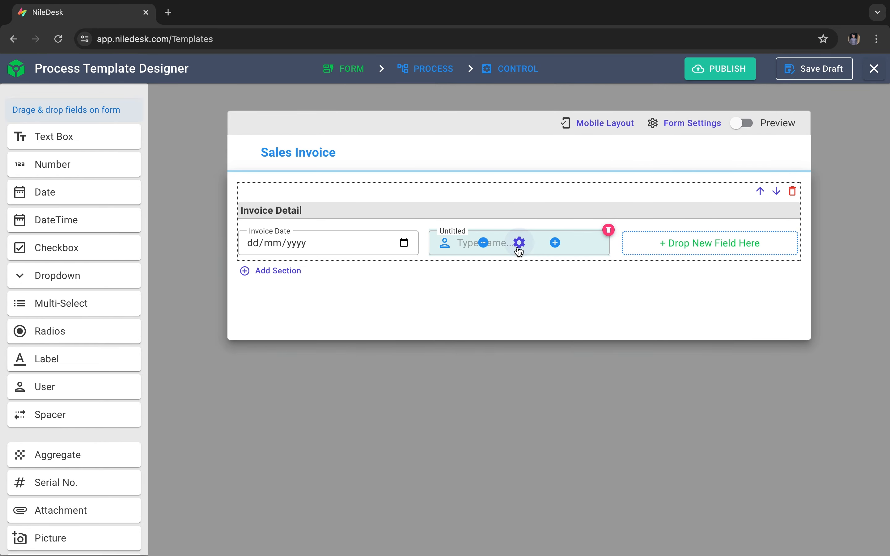
click(518, 245)
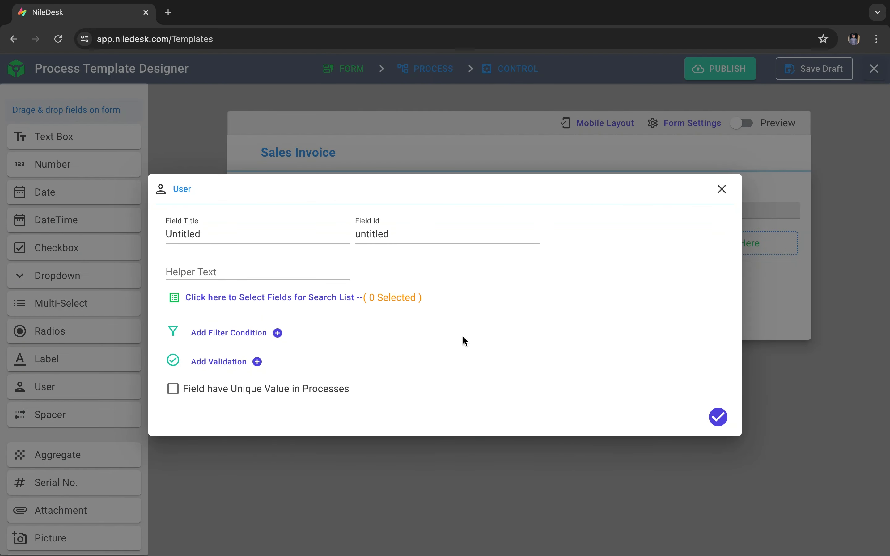
double_click(272, 236)
text(Salesman)
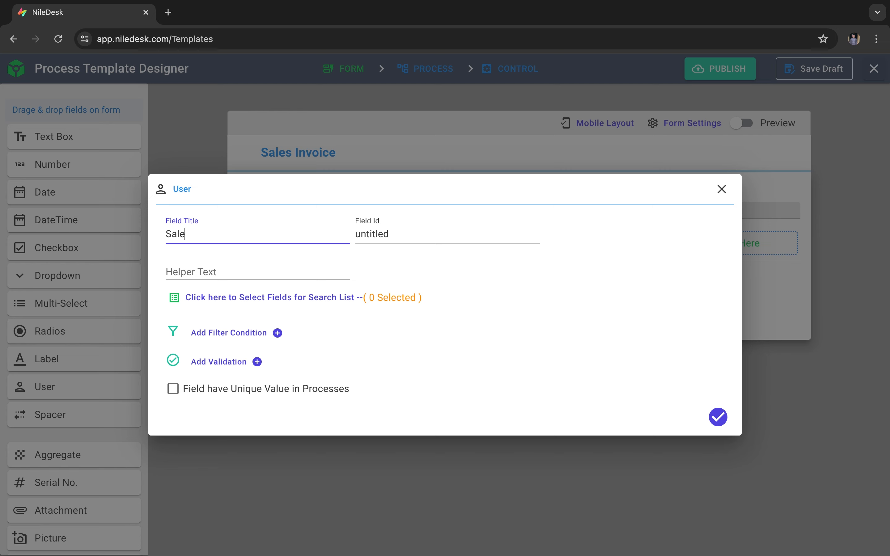
click(462, 365)
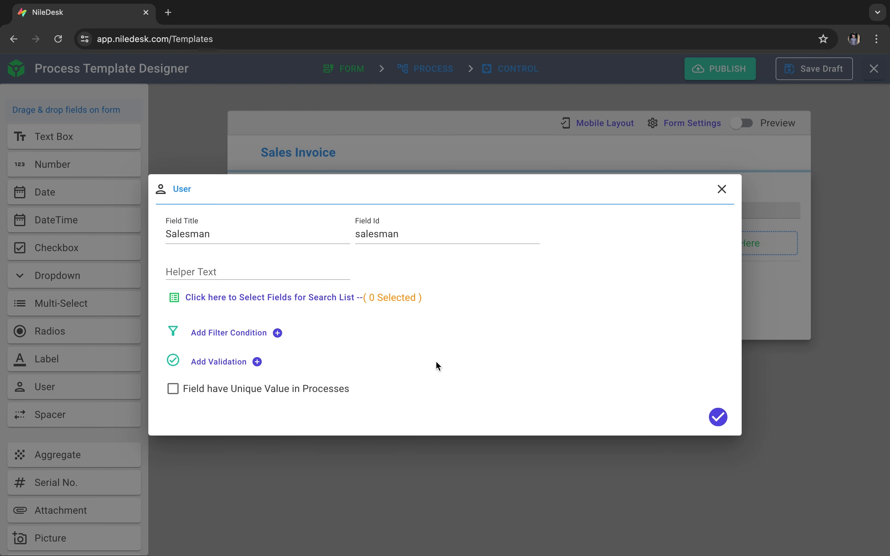
- Review the fields offered for the Salesman search list without selecting any, and save the field settings
click(317, 305)
scroll(235, 425, down, 4)
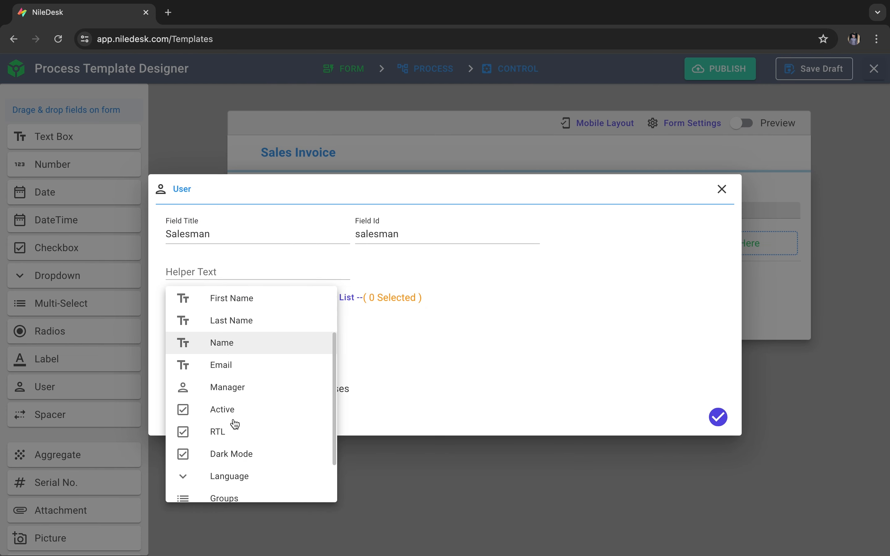
scroll(236, 425, up, 4)
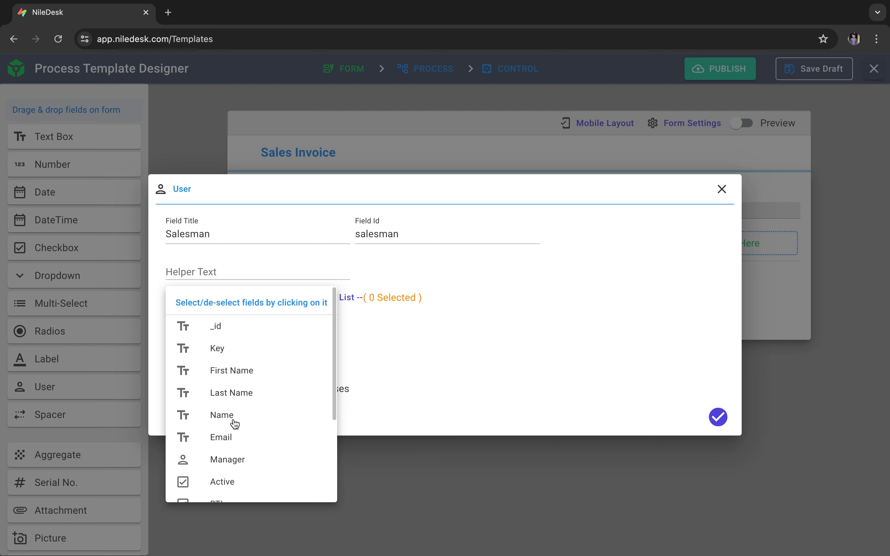
click(499, 389)
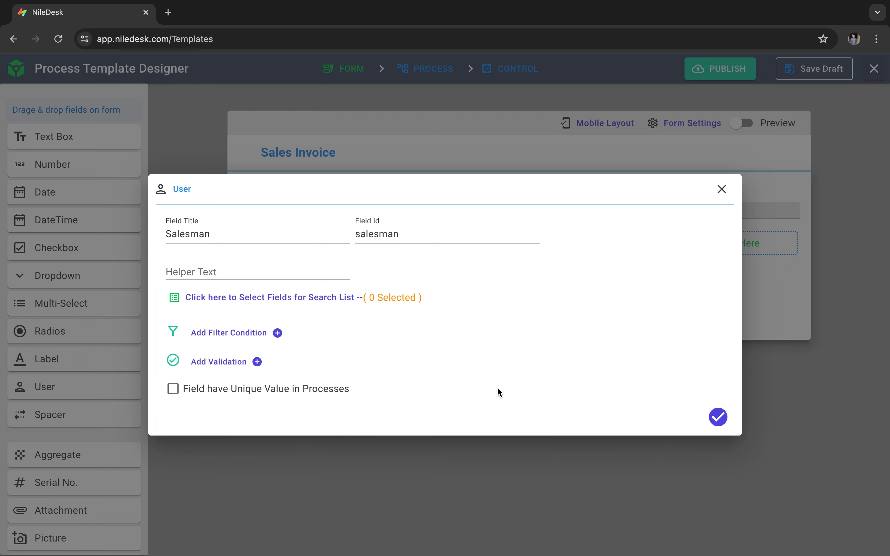
click(718, 417)
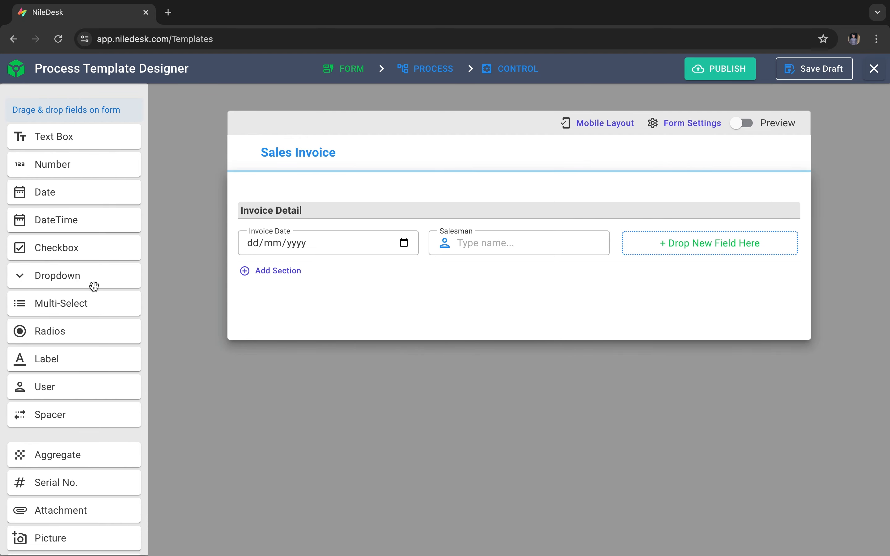
- Add a Dropdown field beside Salesman and title it "Customer"
drag(95, 286, 730, 256)
click(709, 250)
double_click(203, 218)
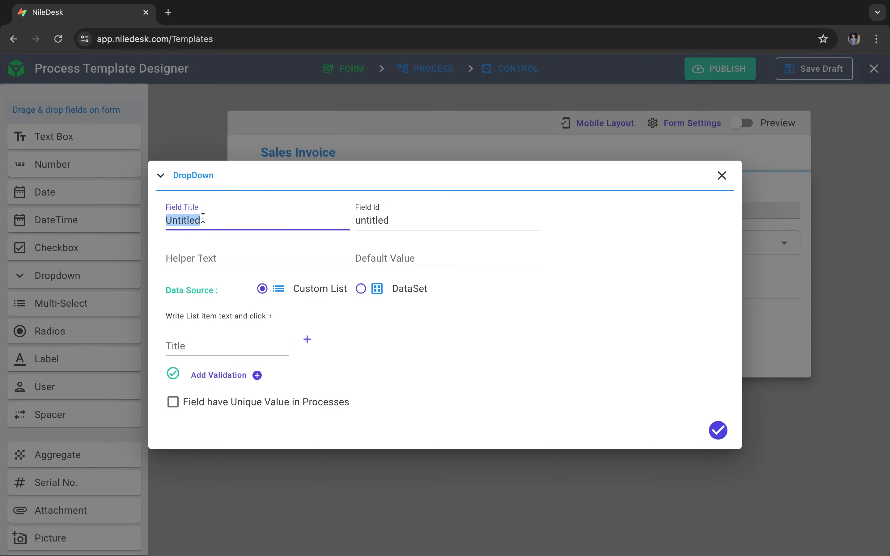
text(Customer)
- Source the Customer dropdown from the Customers DataSet with Customer Name as its title field, and save the field
click(377, 299)
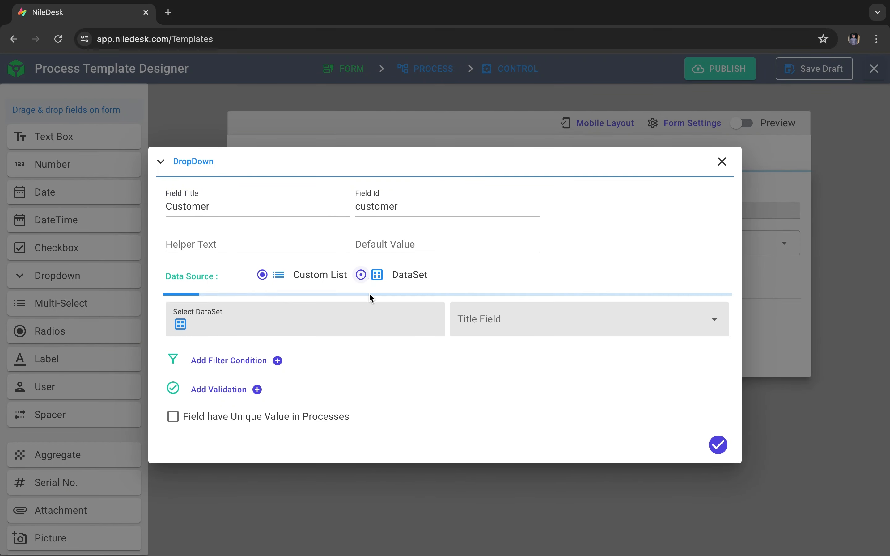
click(307, 322)
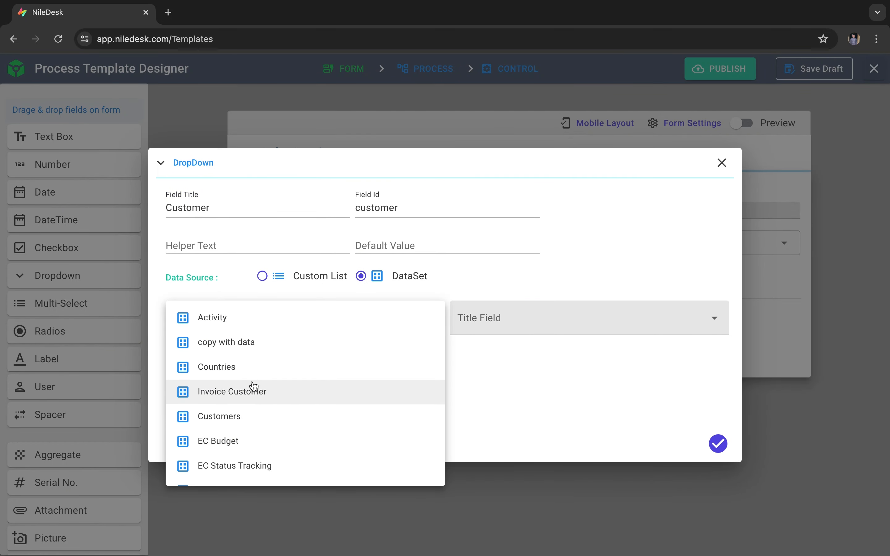
click(237, 425)
click(536, 309)
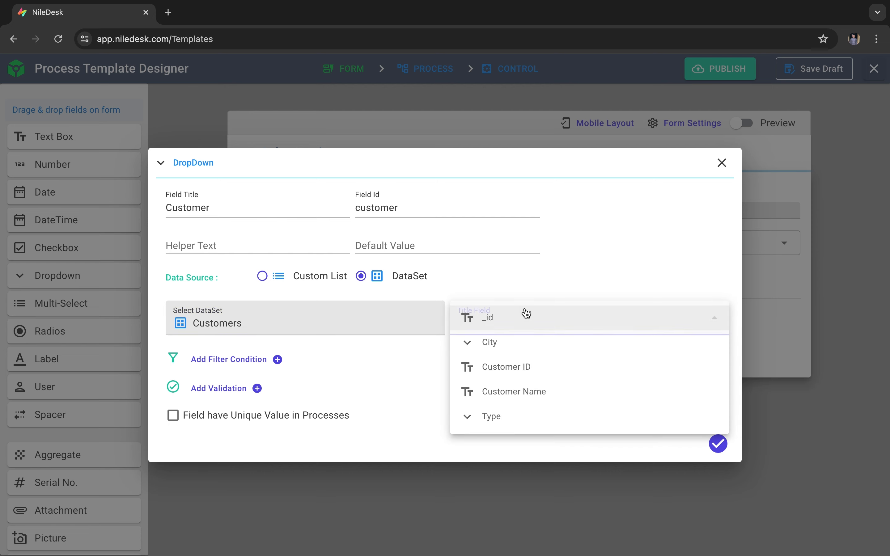
click(522, 390)
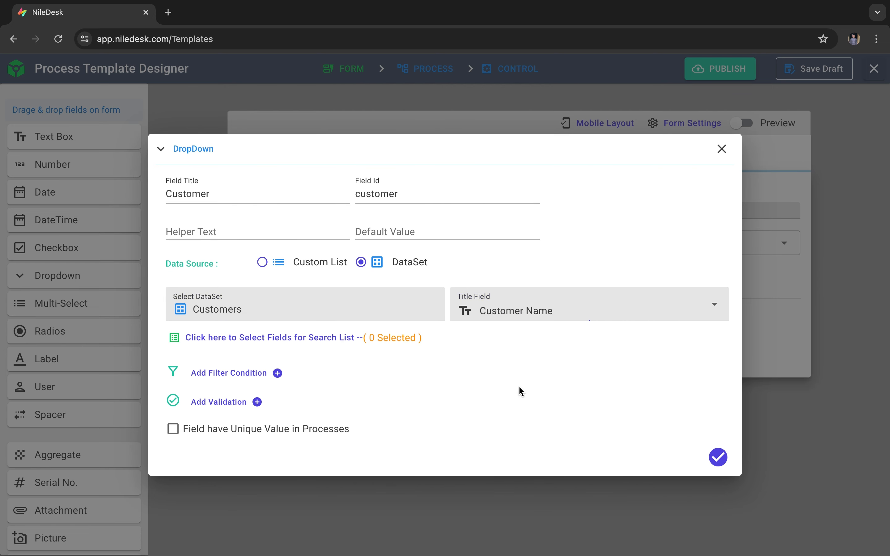
click(342, 336)
click(456, 413)
click(718, 457)
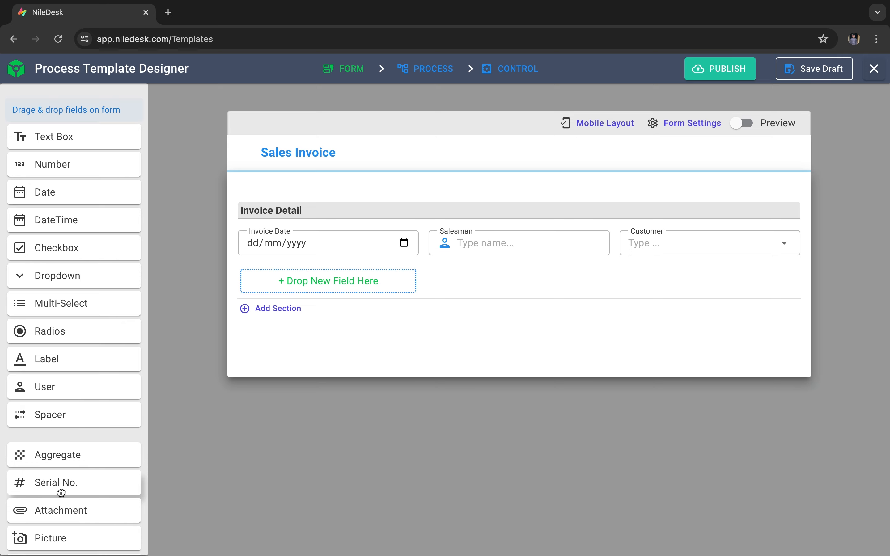
- Add a Serial No. field below Invoice Date and title it "Invoice Number"
drag(61, 493, 378, 291)
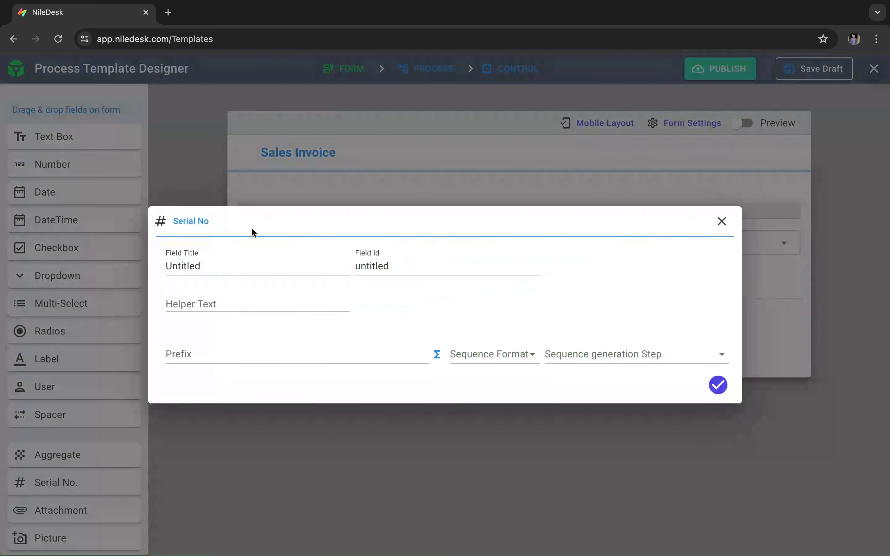
click(230, 264)
text(Invoice Number)
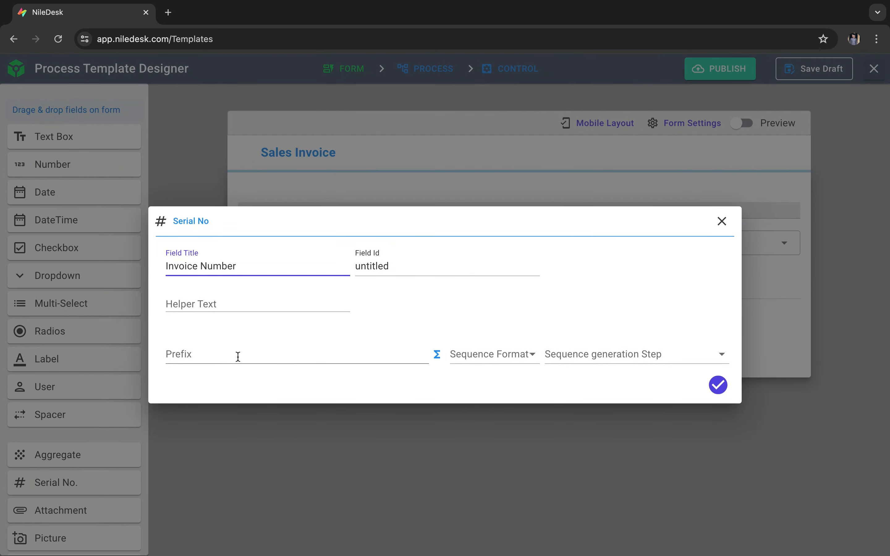
- Give Invoice Number the prefix "INV-", sequence format 001 and generation step Start, and save the field
click(238, 357)
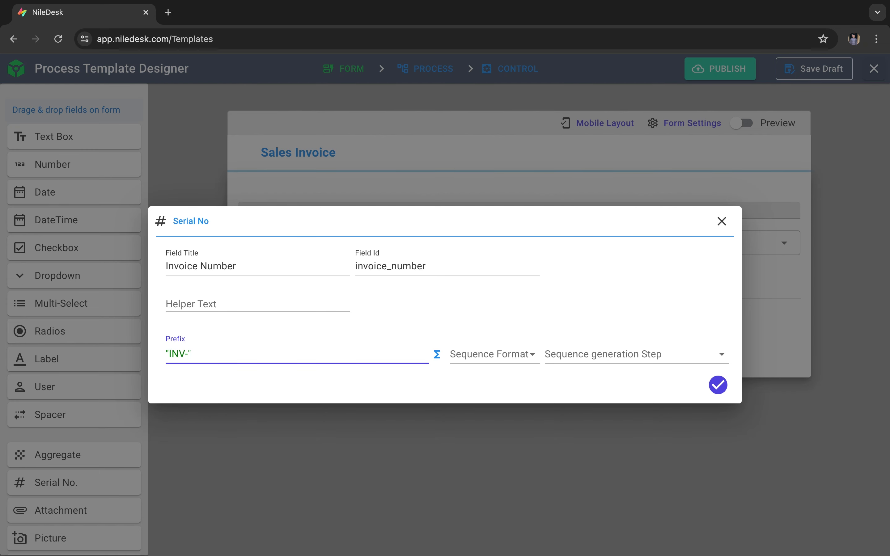
click(474, 358)
click(497, 415)
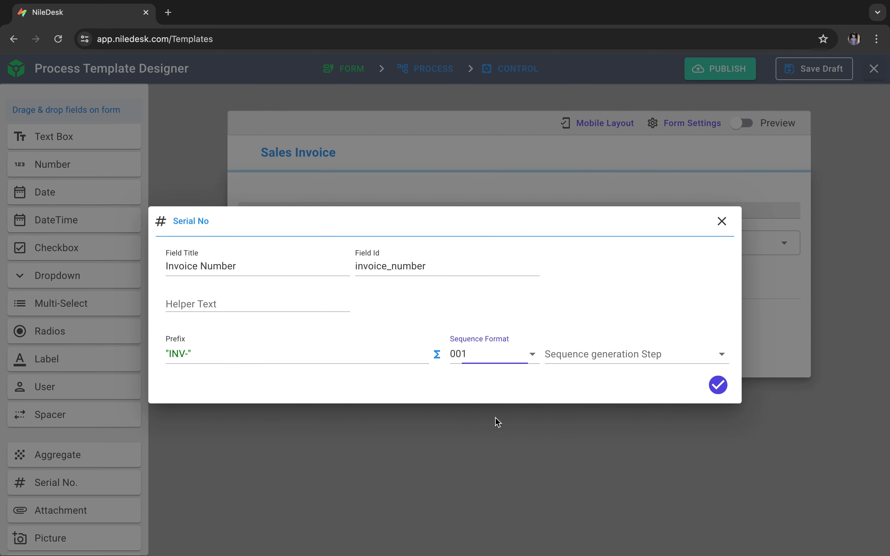
click(601, 358)
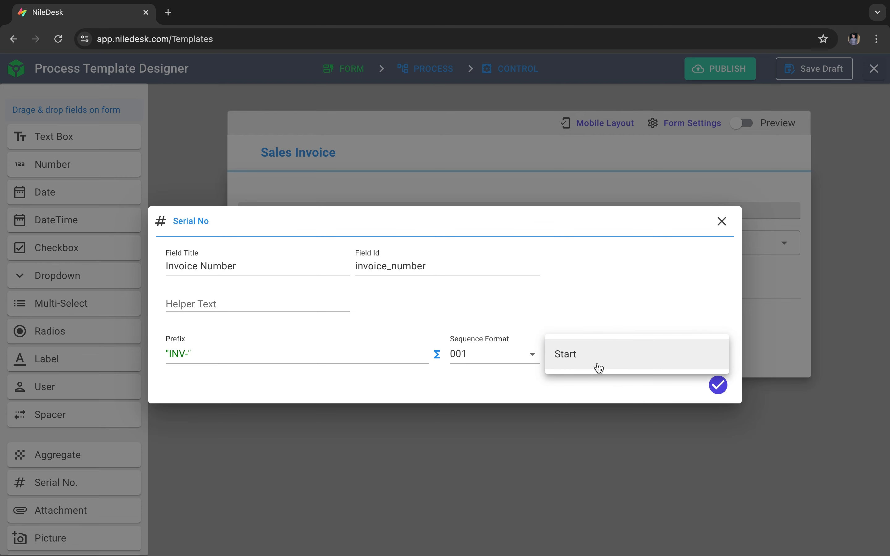
click(578, 367)
click(706, 387)
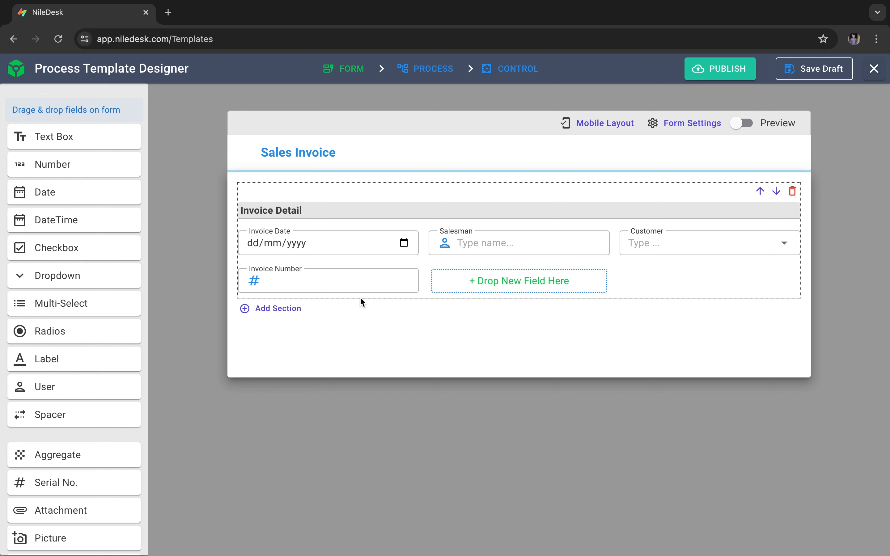
- Move Invoice Number to the first position in the Invoice Detail section and widen the Customer field by two increments
mouse_move(372, 287)
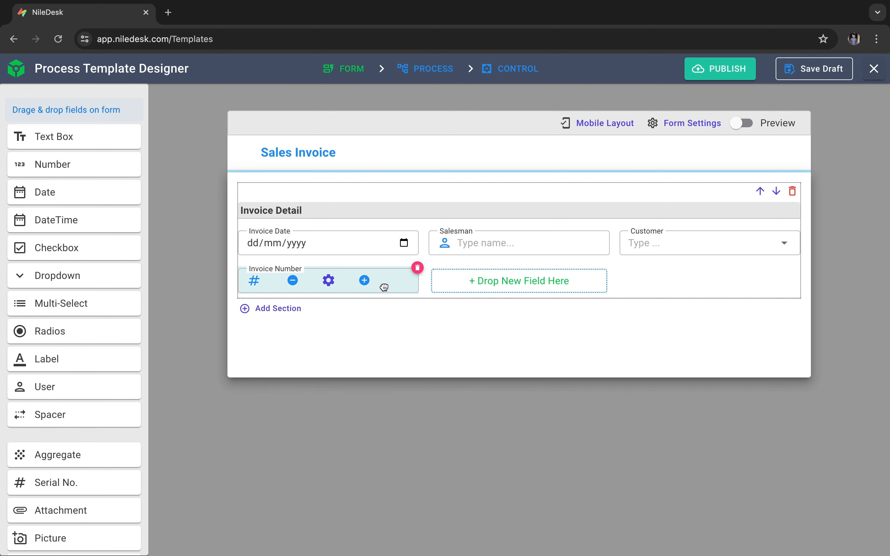
drag(384, 287, 369, 255)
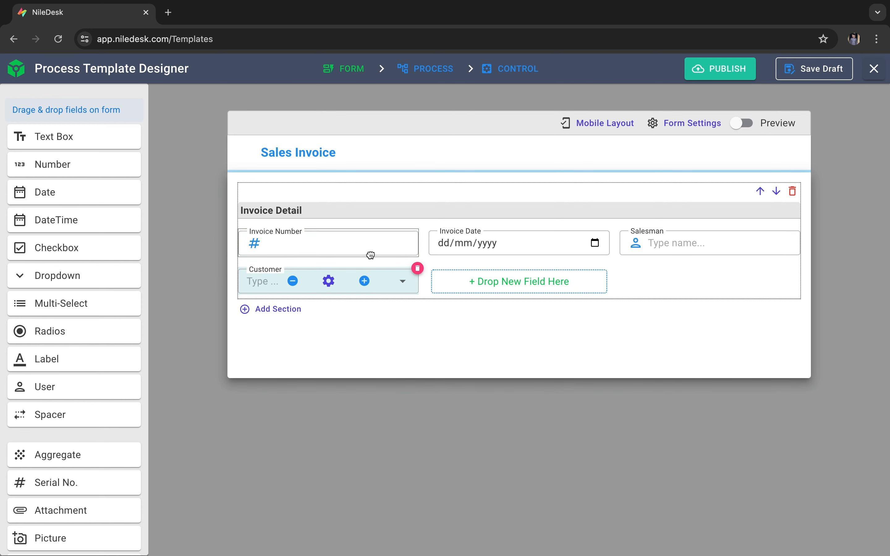
click(365, 284)
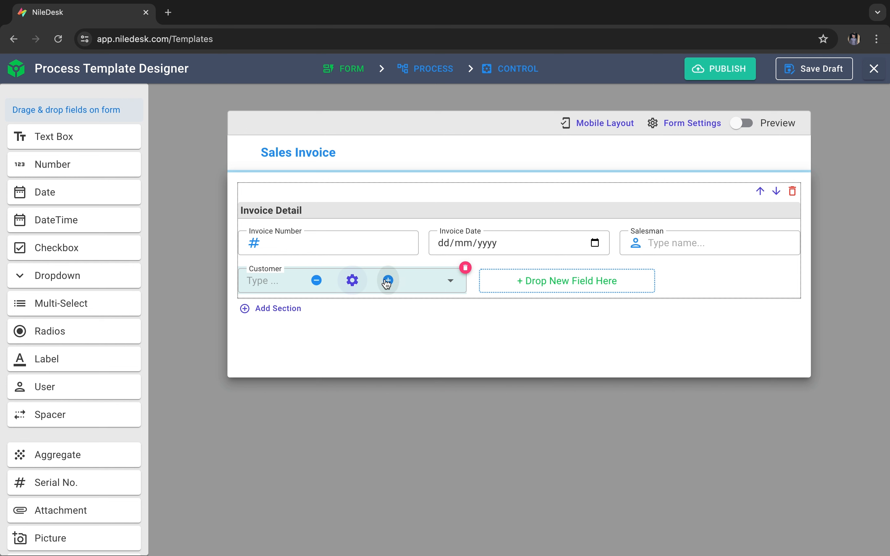
click(387, 283)
- Add a table section below Invoice Detail and title it "Products"
click(272, 308)
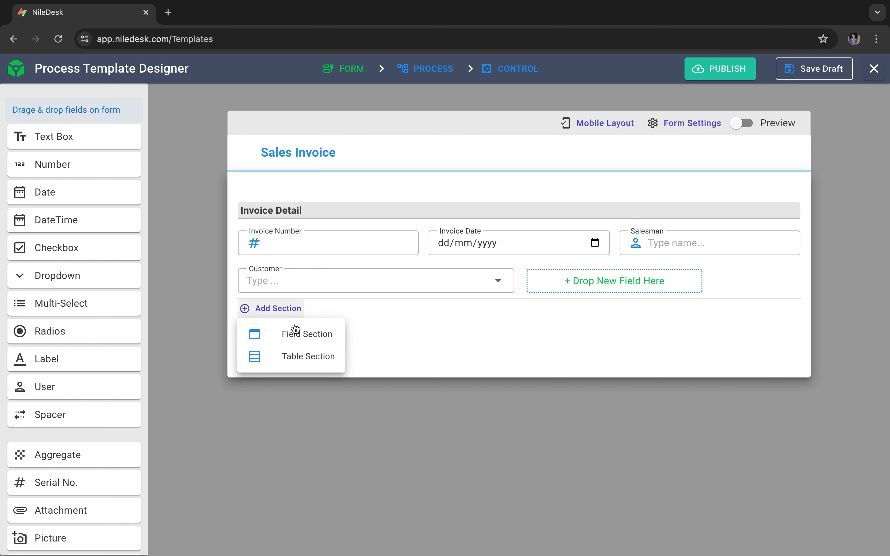
click(298, 357)
triple_click(325, 346)
text(Products)
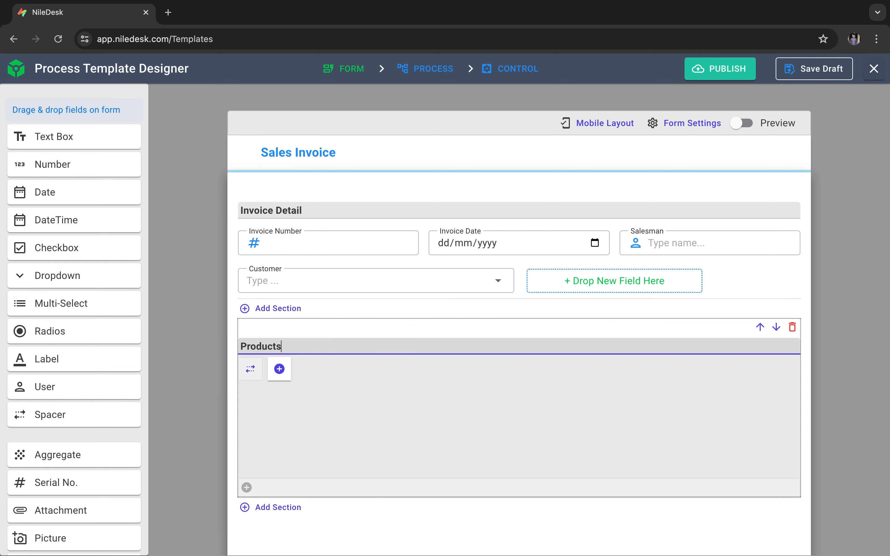
click(396, 400)
- Add a Data Snap column to the Products table and title it "Product"
click(279, 369)
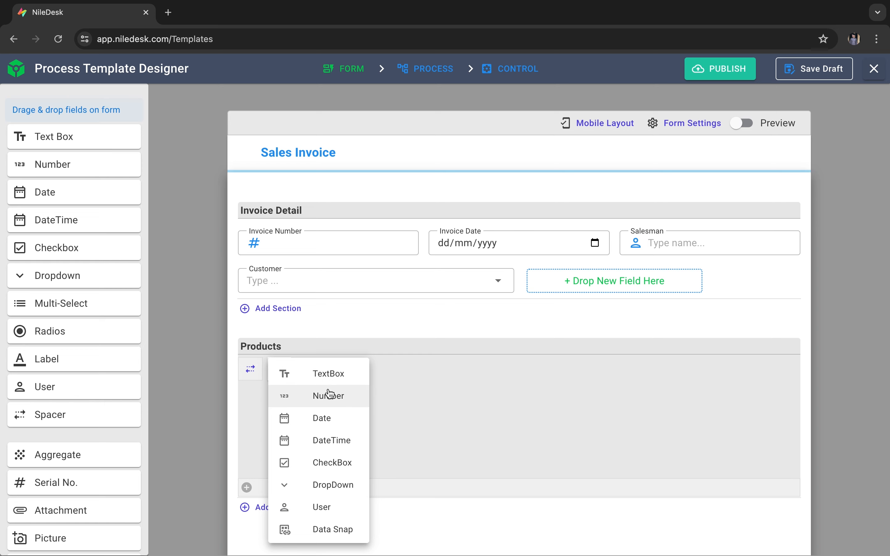
click(339, 528)
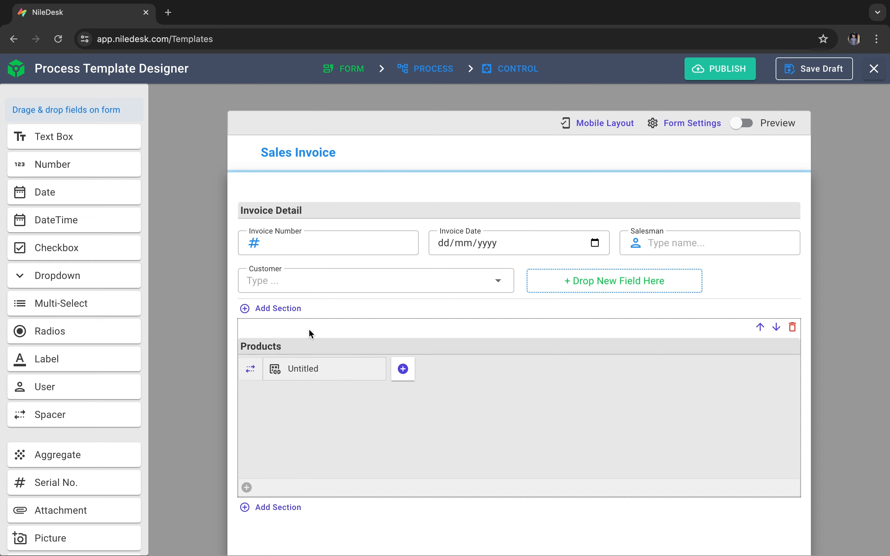
click(324, 371)
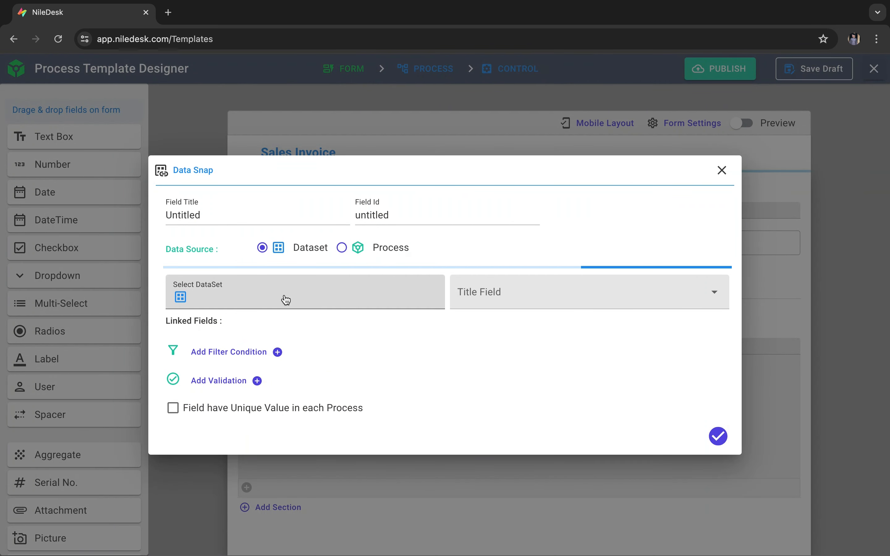
click(226, 214)
double_click(226, 213)
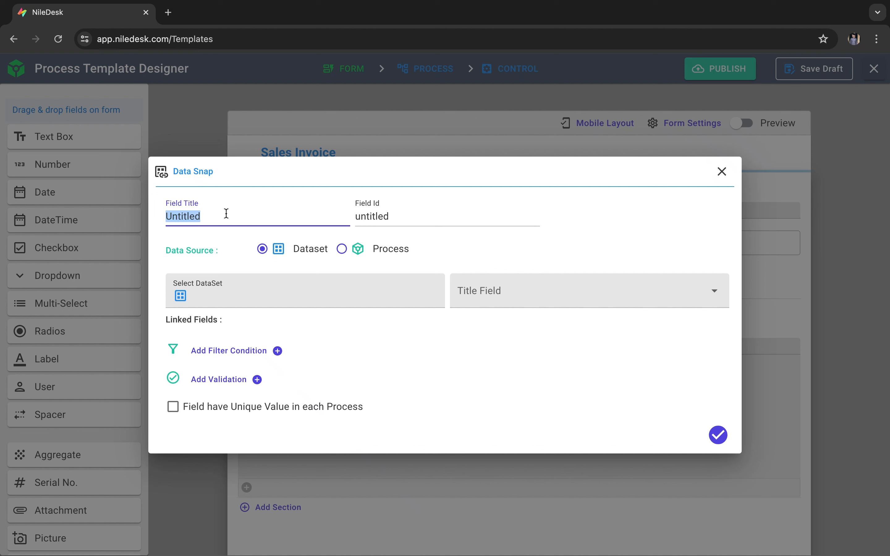
text(Product)
- Source the Product column from the Products DataSet with Product Name as its title field, and save the column
click(313, 284)
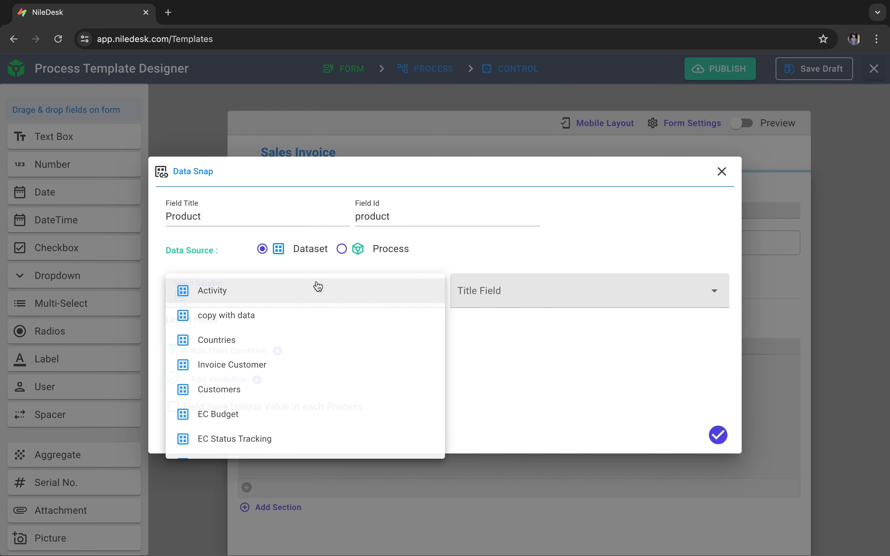
scroll(303, 389, down, 2)
scroll(302, 389, down, 5)
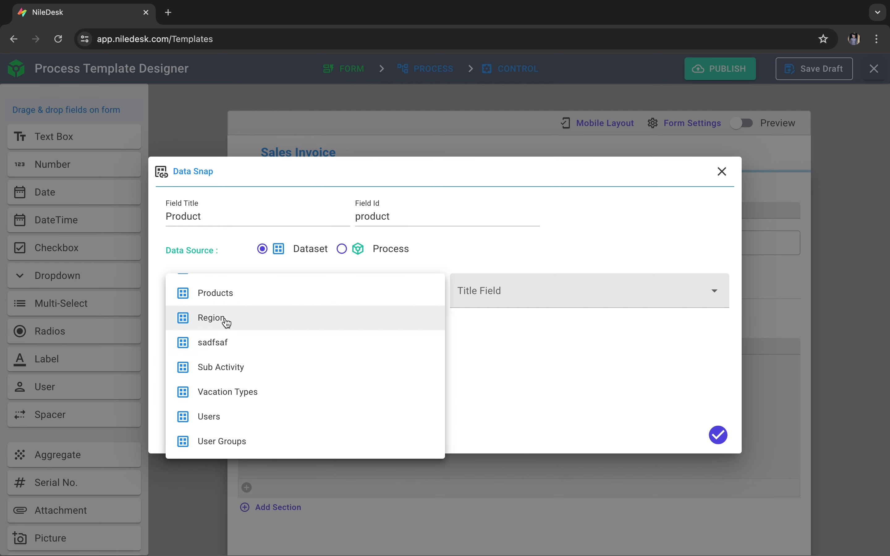
click(219, 303)
click(511, 298)
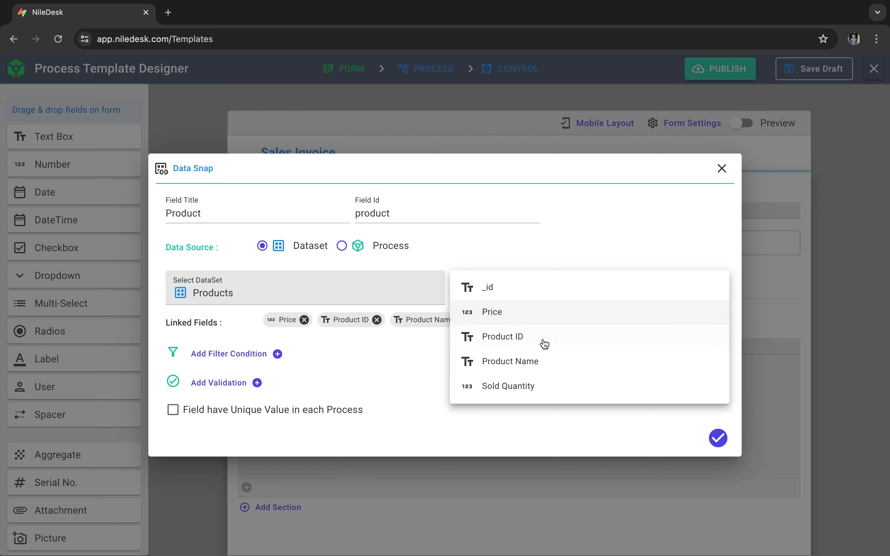
click(545, 363)
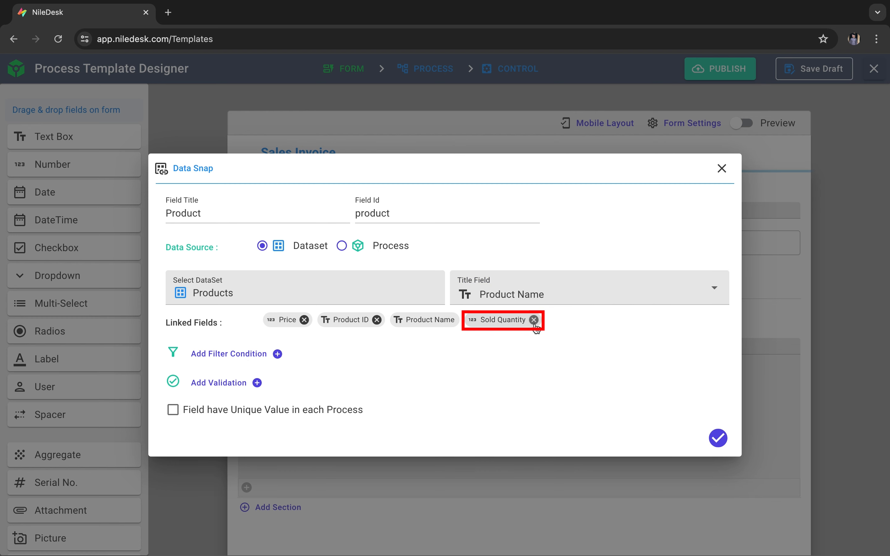
click(719, 439)
- Add a Number column after Product, title it "Quantity" and save it
scroll(542, 411, down, 1)
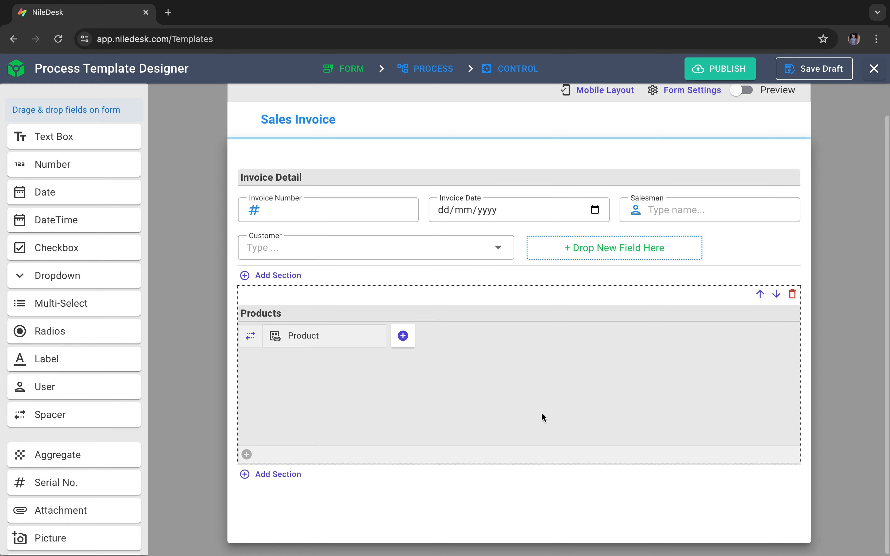
click(411, 343)
click(464, 362)
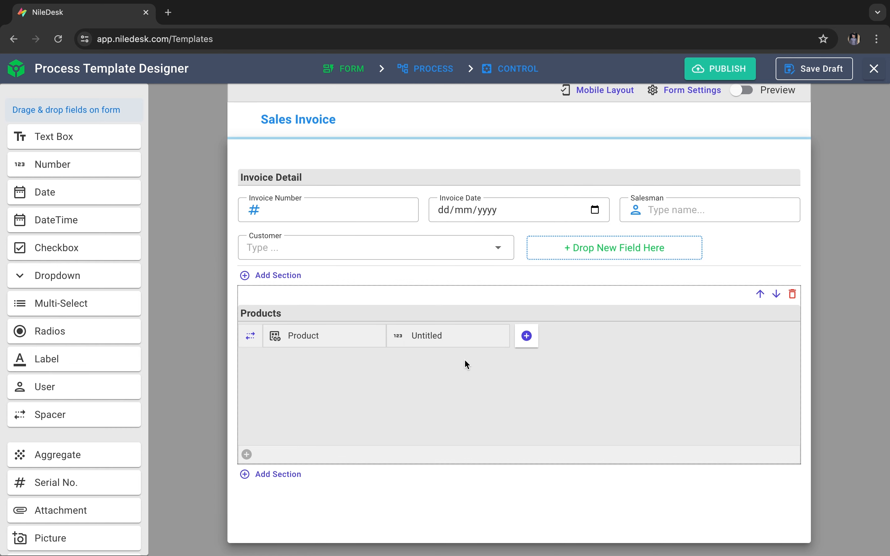
click(446, 346)
click(259, 277)
key(ctrl+a)
text(Qu)
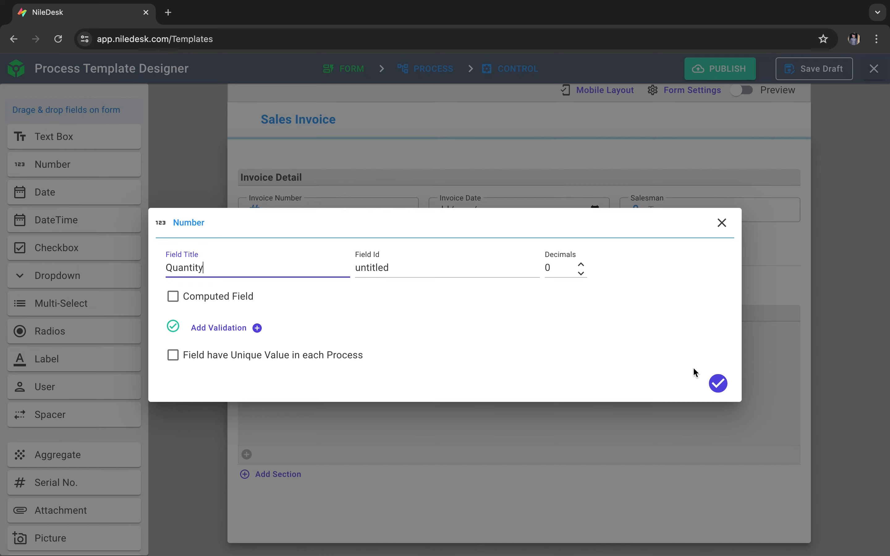
click(710, 386)
- Add a Number column after Quantity and title it "Price"
click(526, 336)
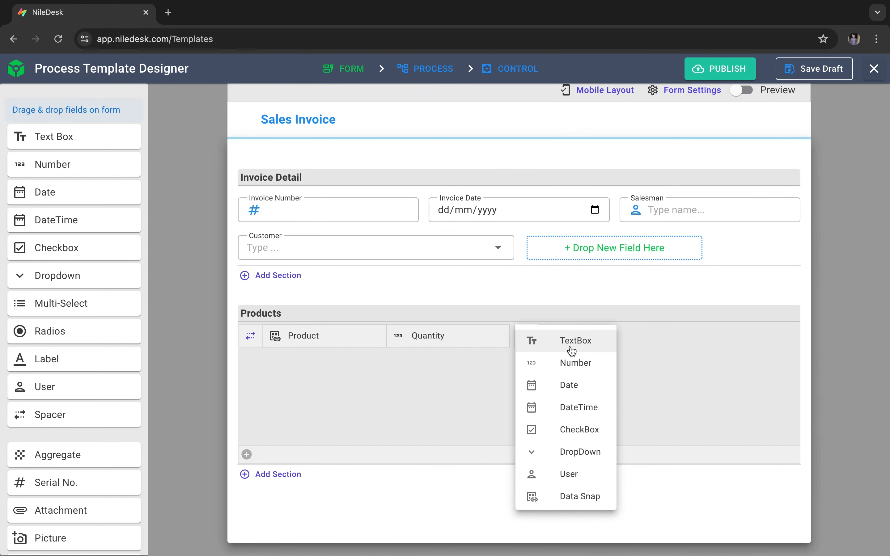
click(580, 364)
click(559, 342)
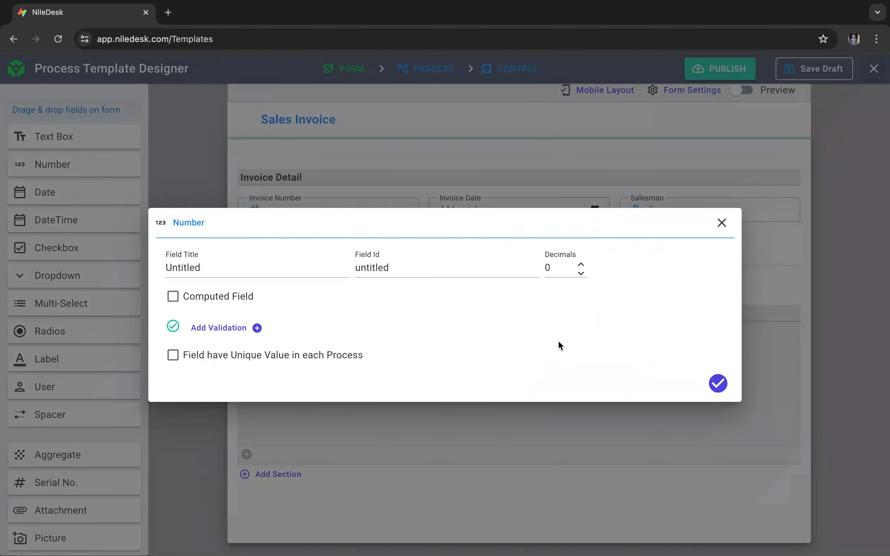
click(273, 268)
key(ctrl+a)
text(P)
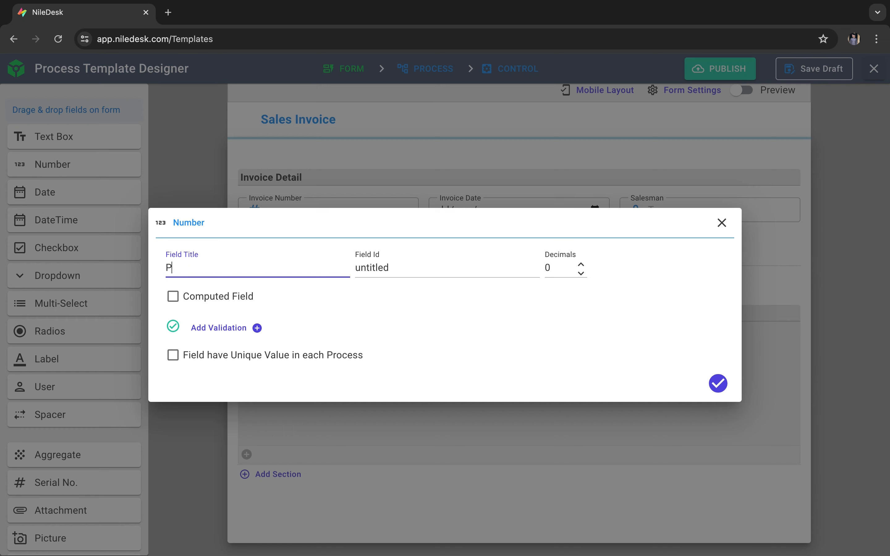
- Make Price a computed field with the expression product.price, and save the column
click(218, 297)
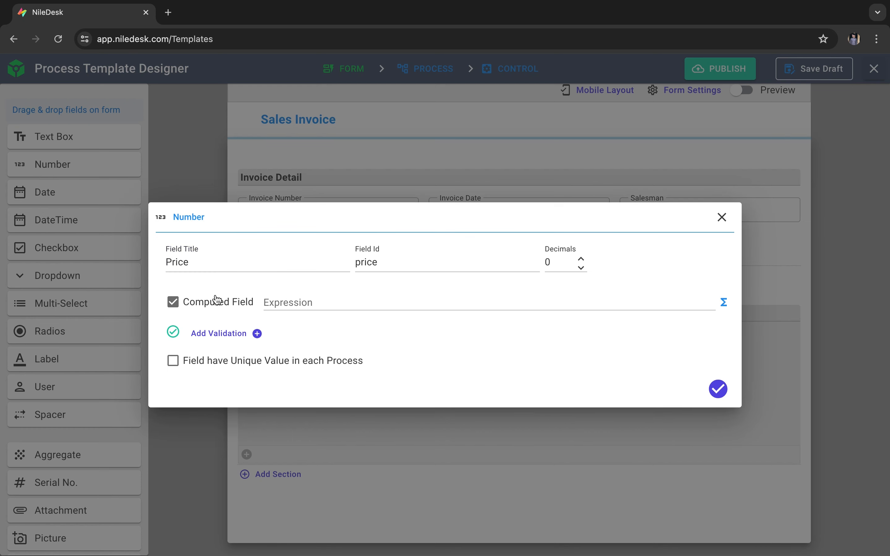
click(719, 304)
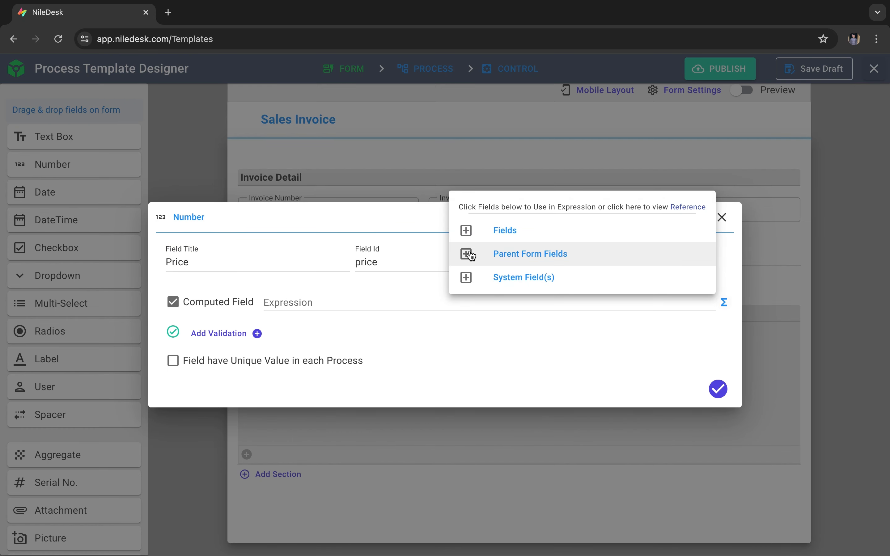
click(466, 237)
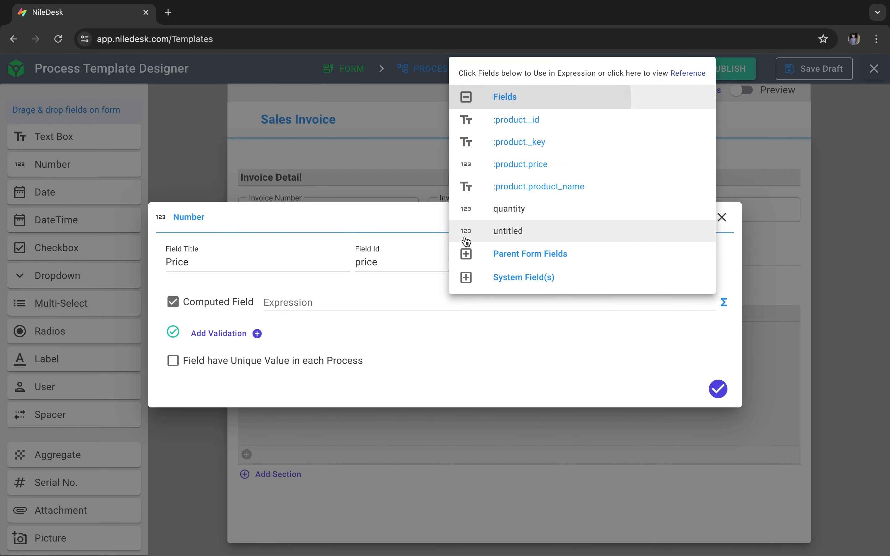
click(562, 169)
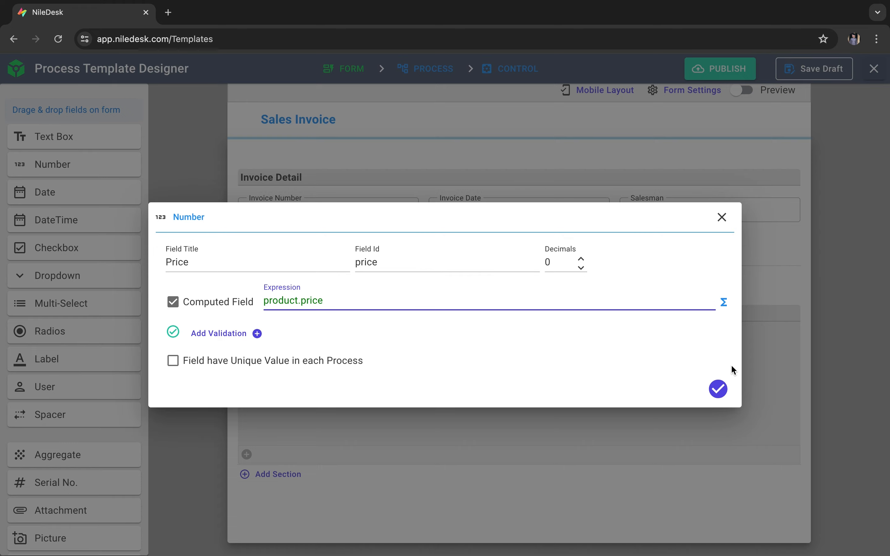
click(719, 388)
- Add a Number column after Price and title it "Total Amount"
click(649, 337)
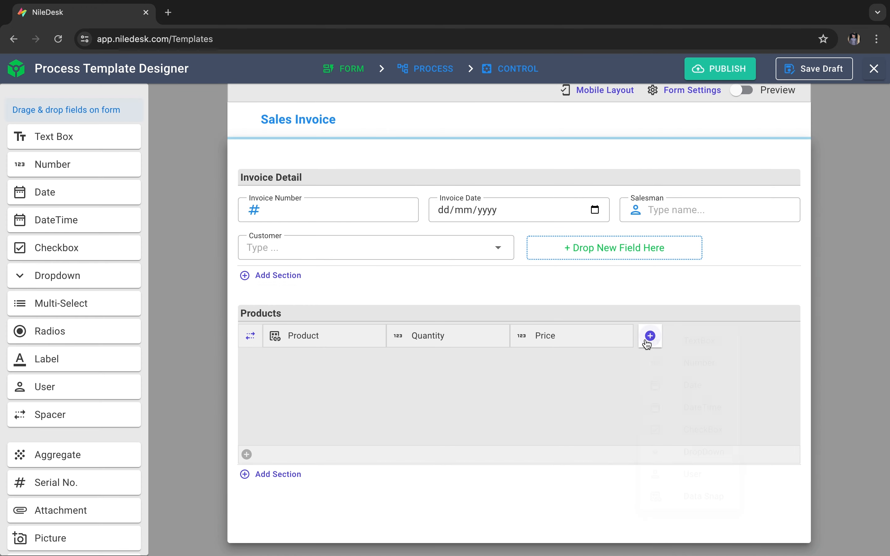
click(694, 363)
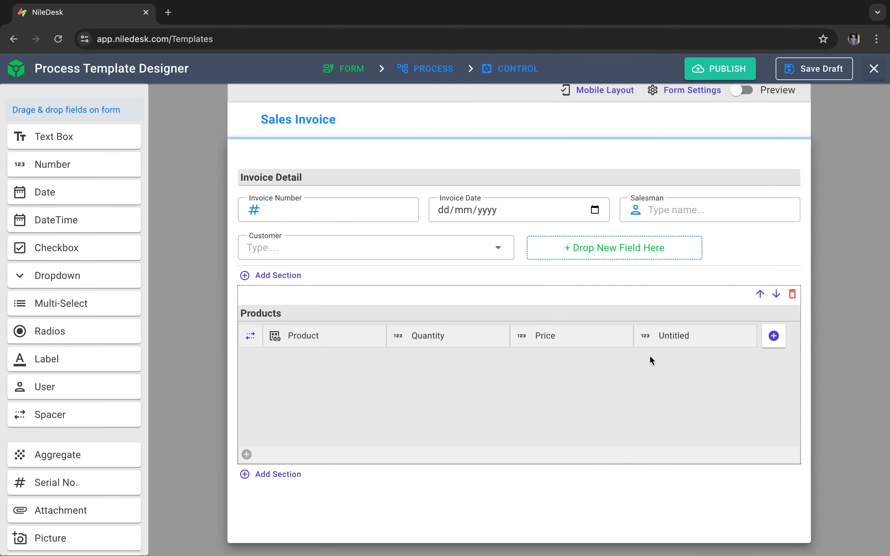
click(687, 339)
click(276, 260)
key(ctrl+a)
text(T)
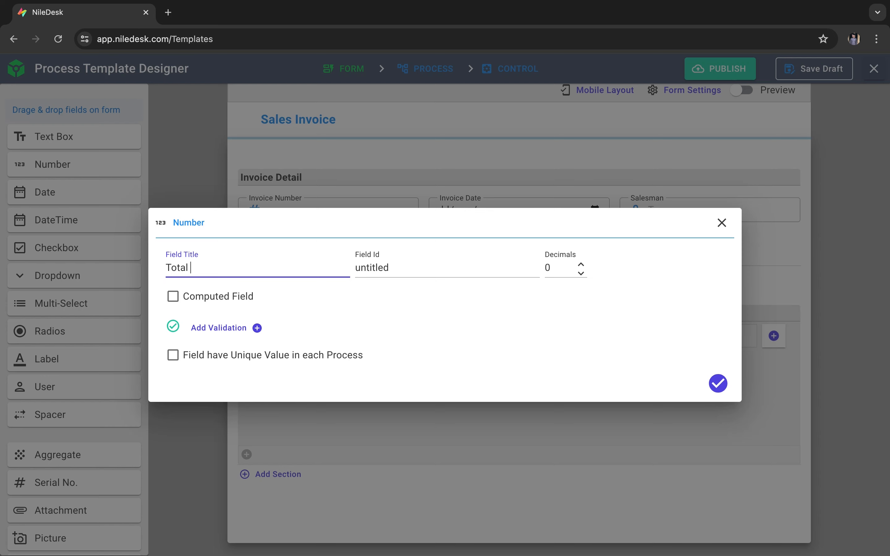
- Make Total Amount a computed field whose expression multiplies quantity by price, and save the column
click(173, 297)
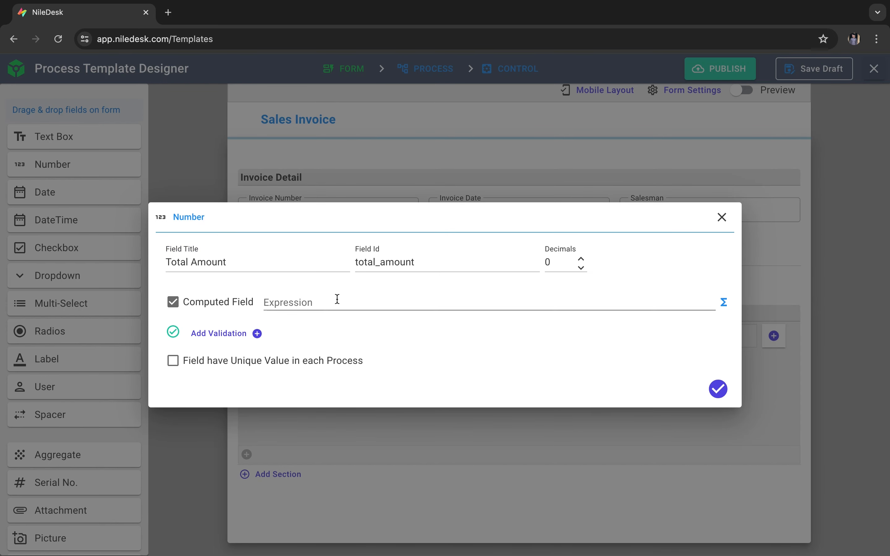
click(724, 302)
click(472, 233)
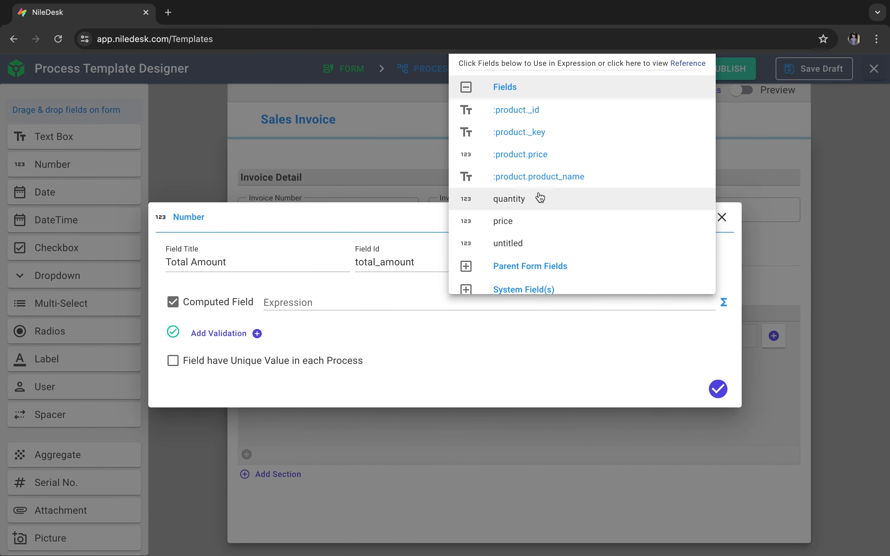
click(482, 197)
text(*)
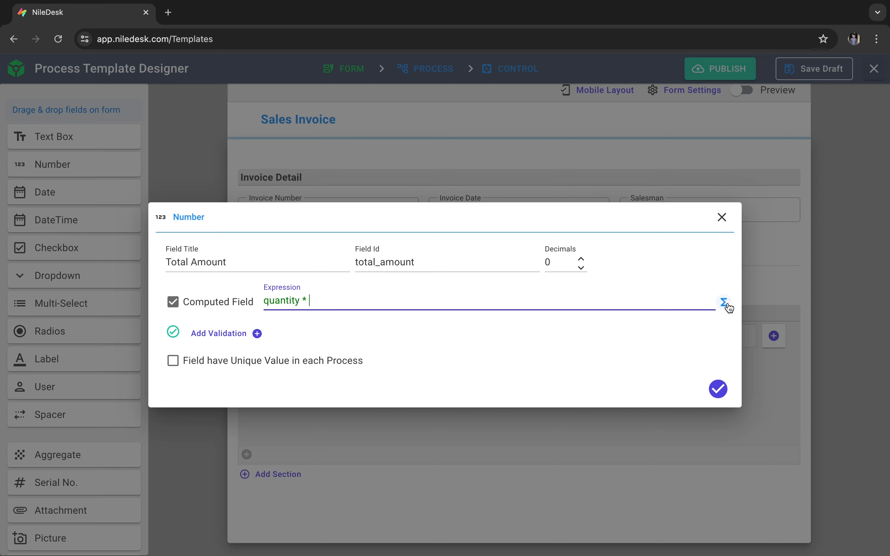
click(723, 302)
click(522, 455)
click(717, 388)
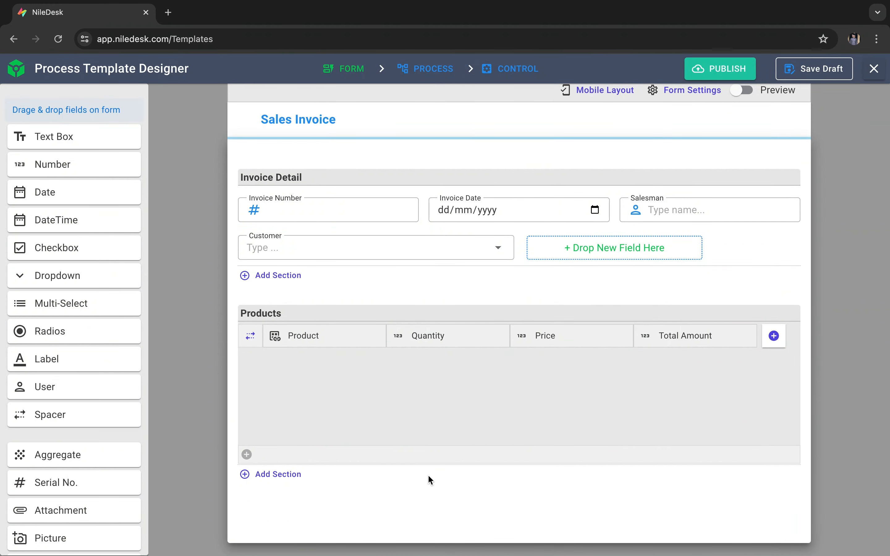
- Add a field section below the Products table and clear its title
click(300, 477)
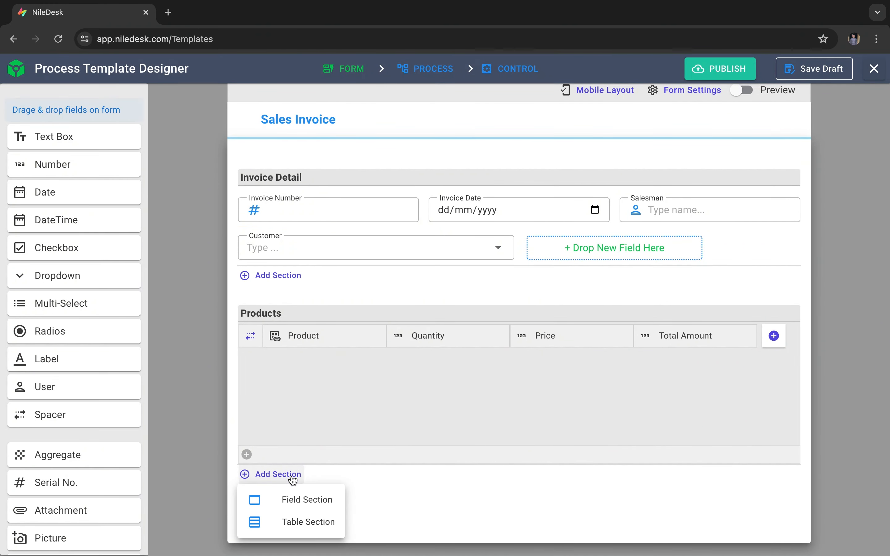
click(305, 500)
scroll(437, 480, down, 3)
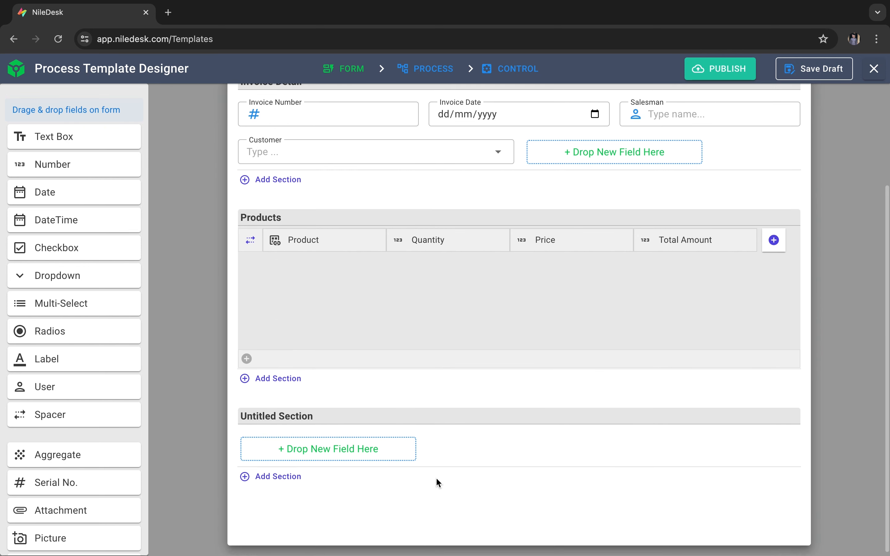
click(351, 416)
key(BackSpace)
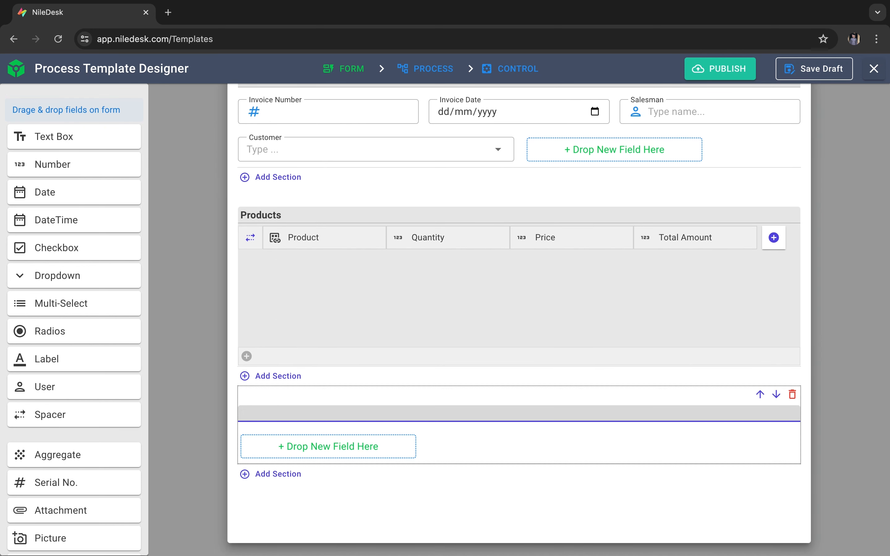
click(458, 486)
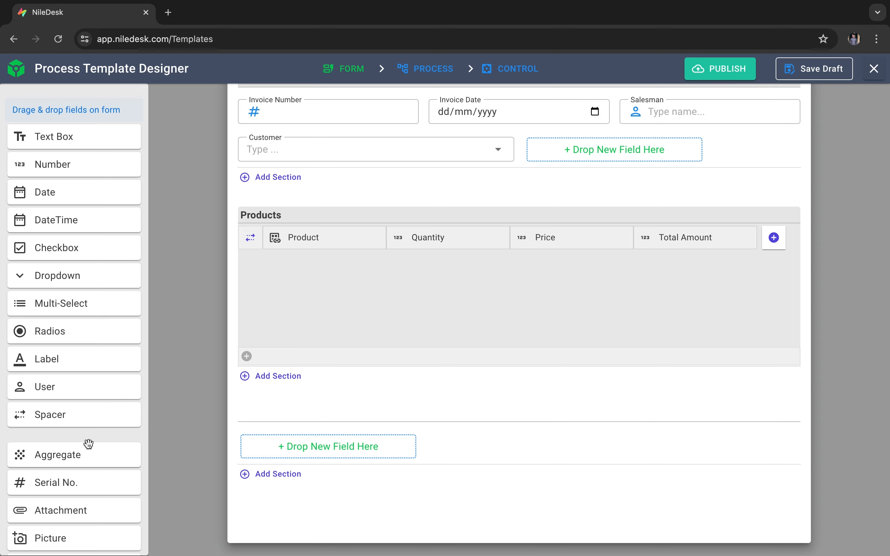
- Add an Aggregate field to the untitled section below the Products table and title it "Grand Total"
drag(88, 445, 360, 446)
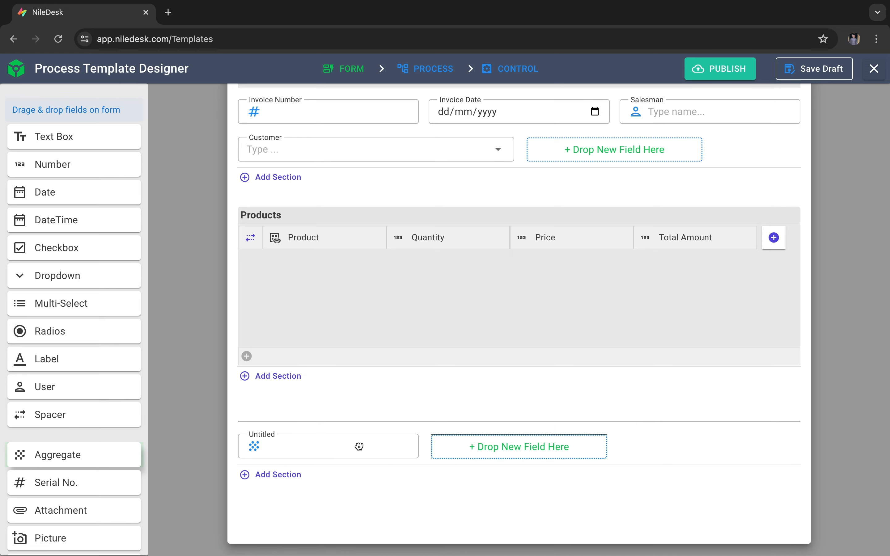
click(326, 446)
double_click(241, 233)
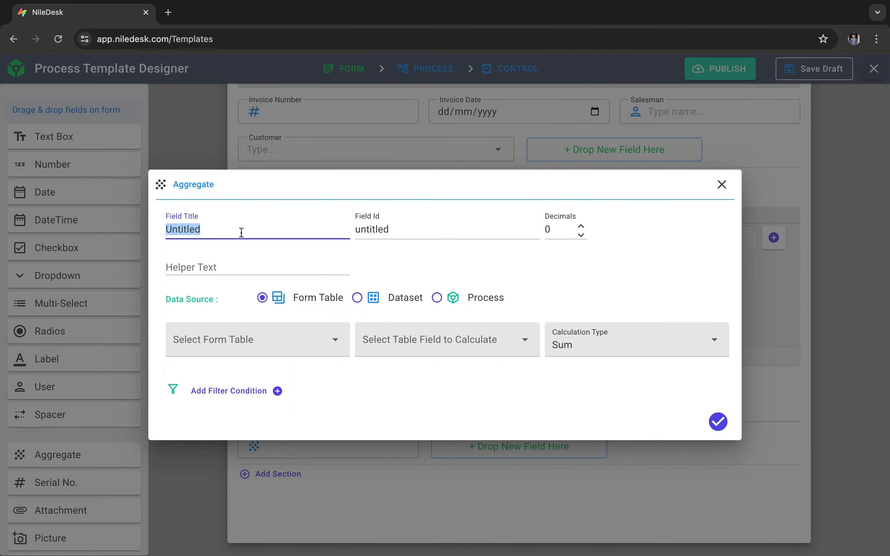
text(Grand Total)
- Set the Grand Total aggregate to the Sum of Total Amount from the Products form table, and save the field
click(321, 347)
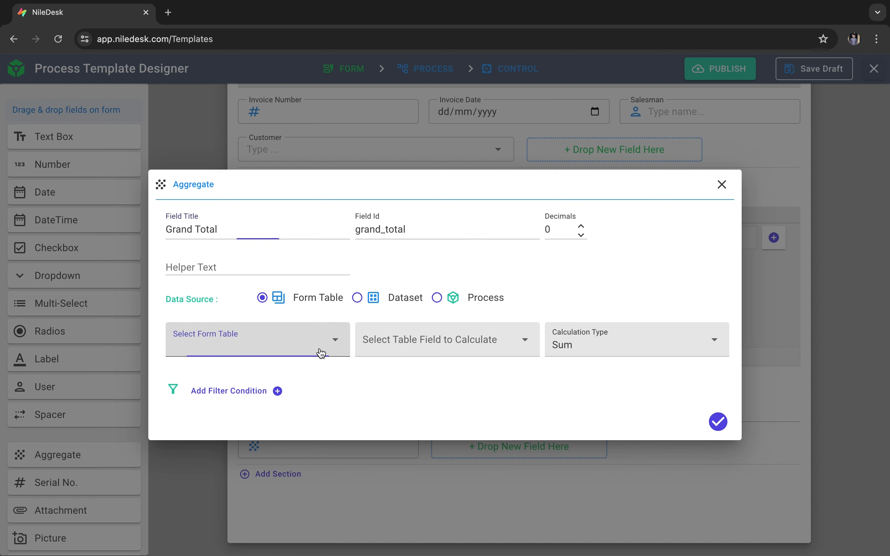
click(268, 347)
click(406, 346)
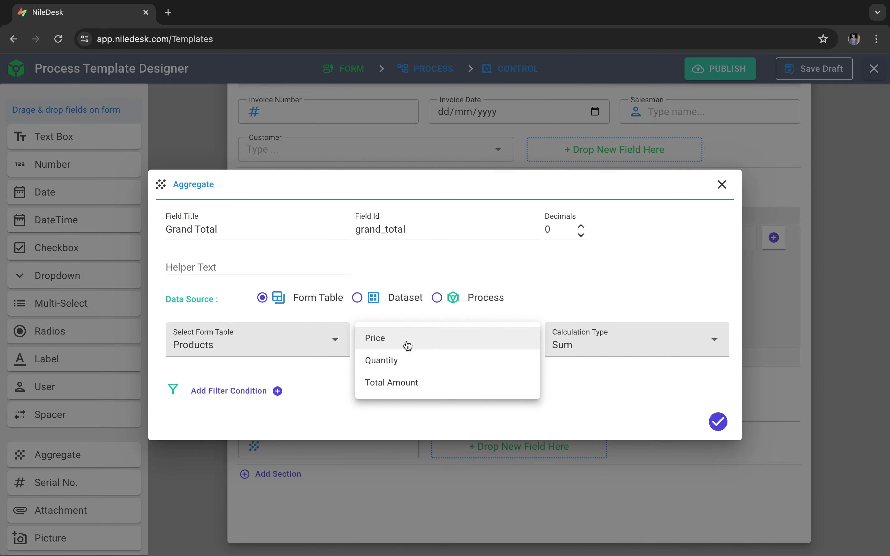
click(427, 379)
click(617, 336)
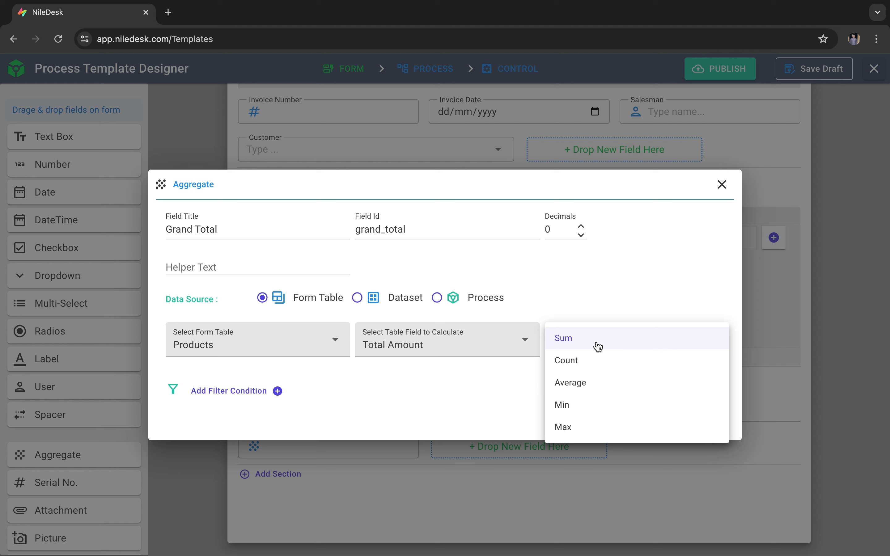
click(597, 347)
click(719, 423)
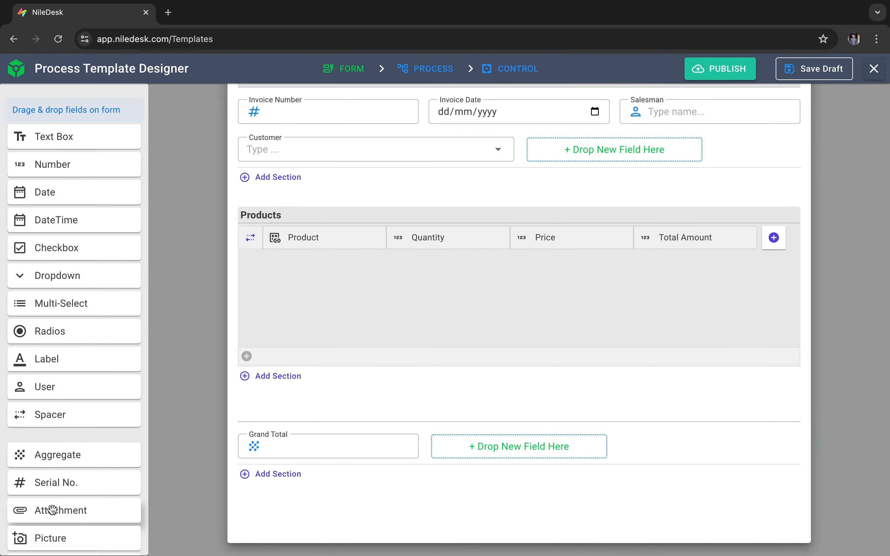
- Add an Attachment field after Grand Total, title it "Reference Attachment", and save it
drag(53, 511, 504, 440)
scroll(503, 441, down, 2)
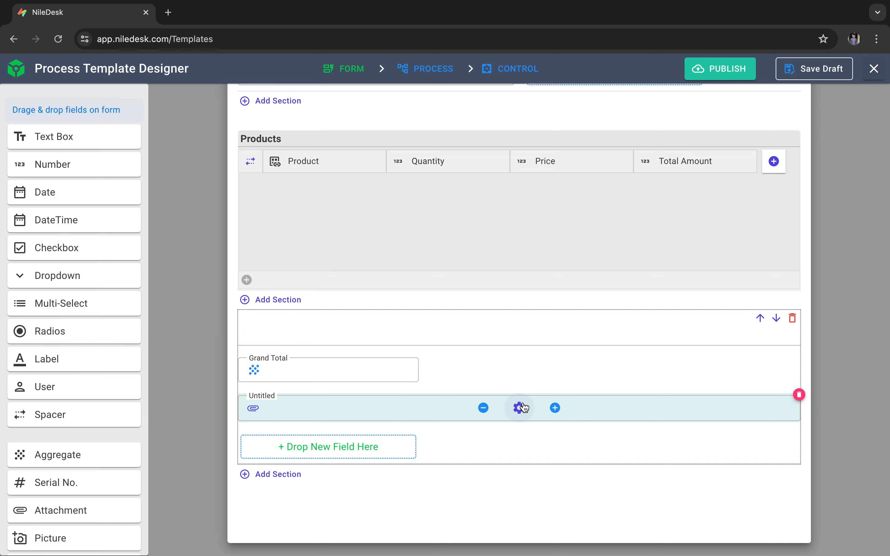
click(519, 408)
double_click(272, 278)
text(Reference Attachment)
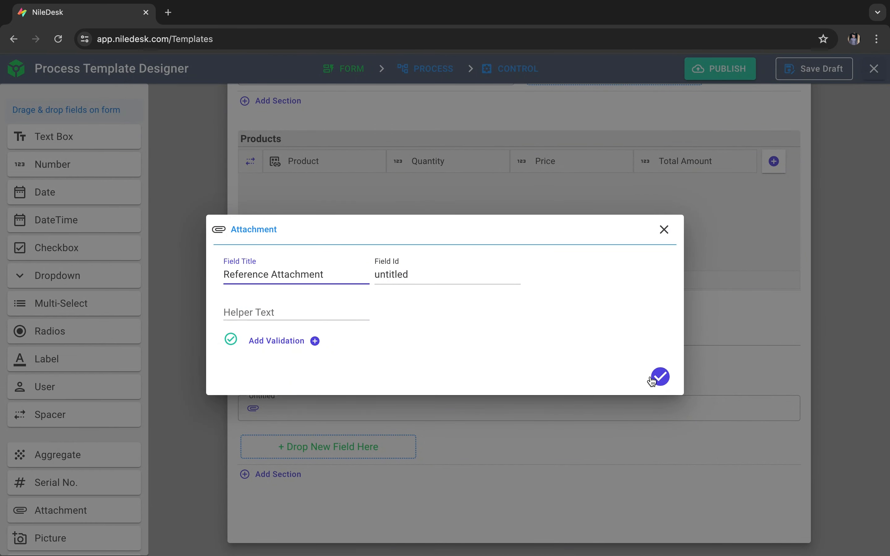
click(660, 376)
- Add a Text Box below Reference Attachment, title it "Remarks" with 3 lines, and save it
mouse_move(467, 402)
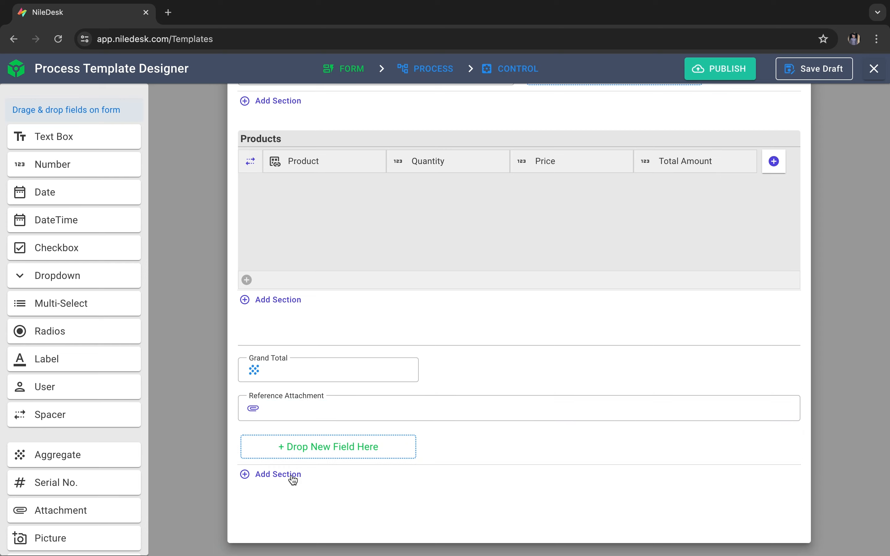
drag(59, 138, 352, 445)
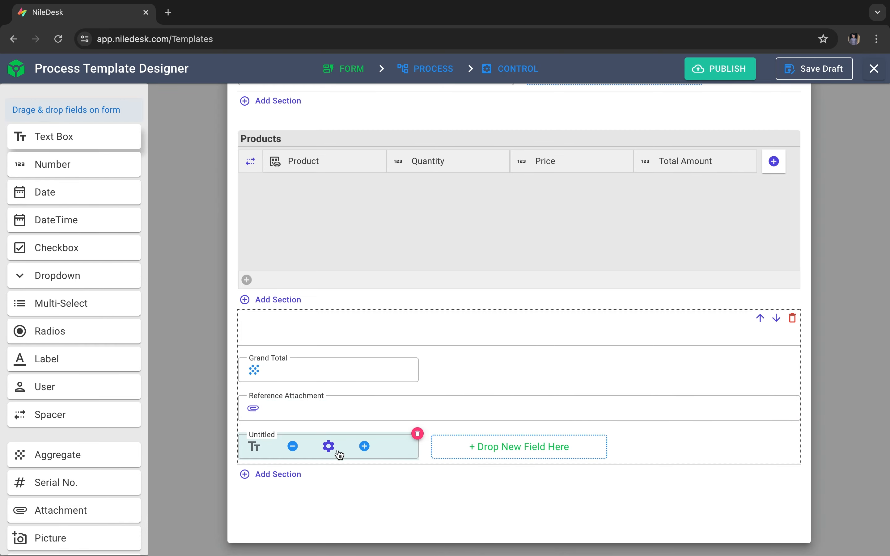
click(328, 446)
double_click(302, 252)
text(Remarks)
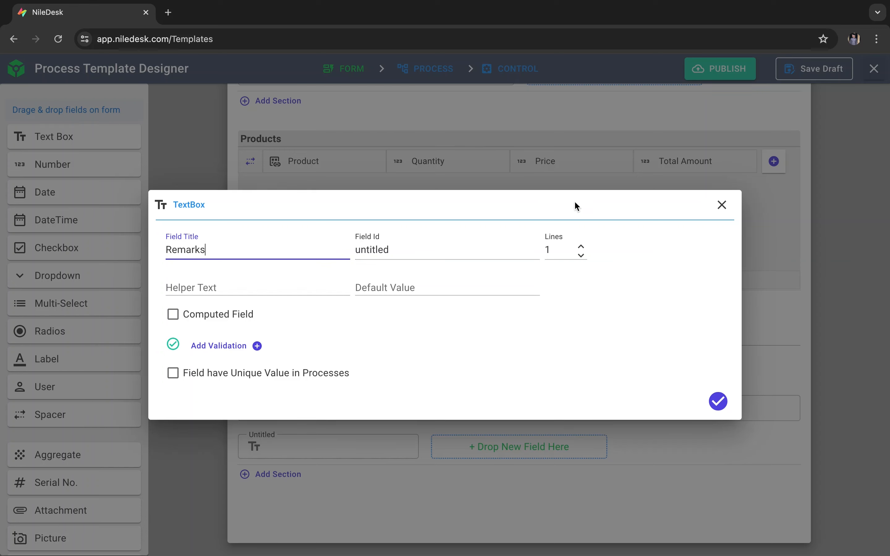
click(580, 257)
click(581, 246)
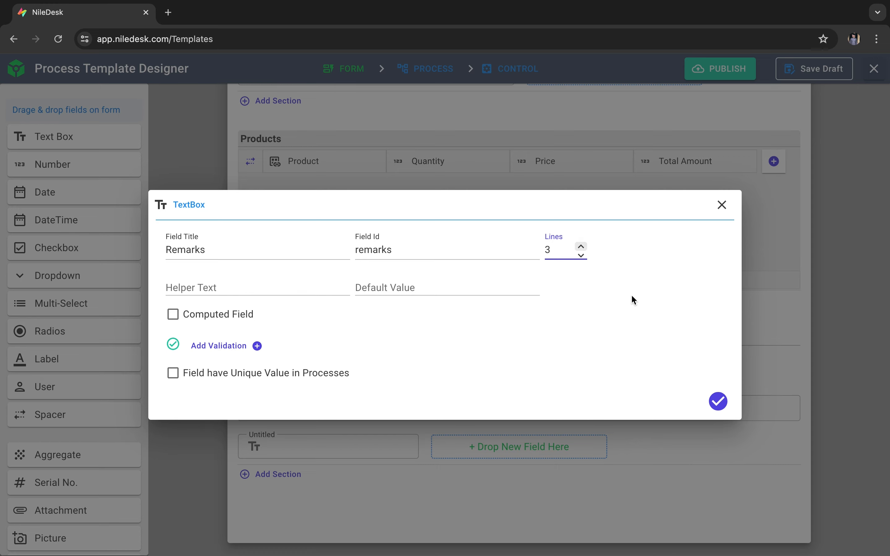
click(719, 402)
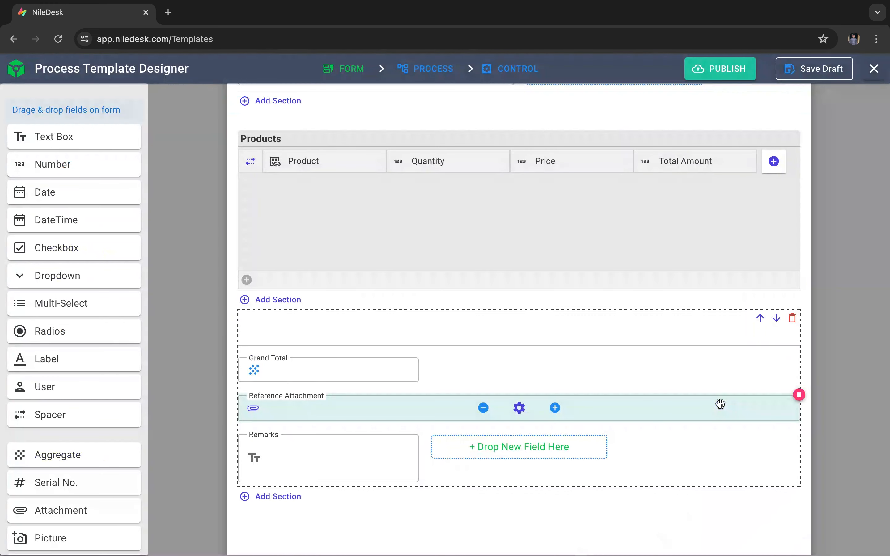
- Widen the Remarks field to the full width of its section
click(389, 460)
click(409, 460)
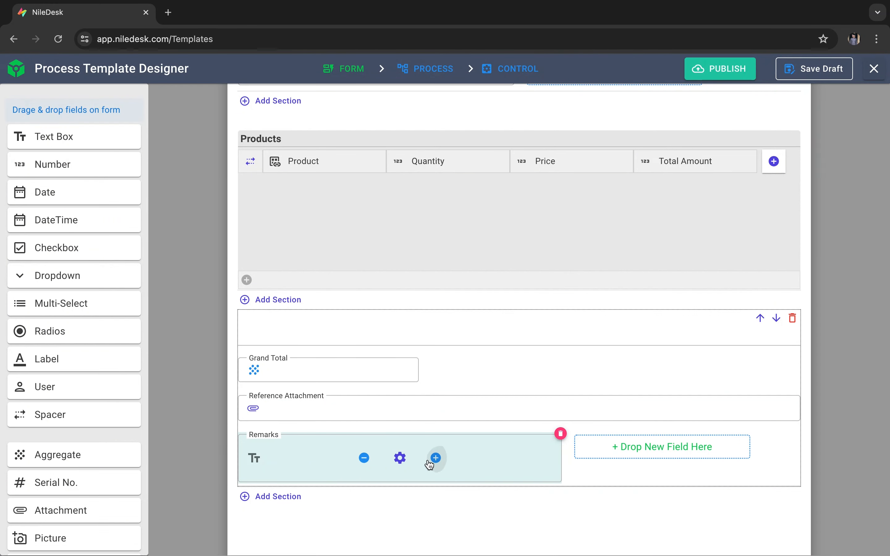
click(433, 460)
click(456, 460)
click(480, 460)
click(505, 460)
click(532, 458)
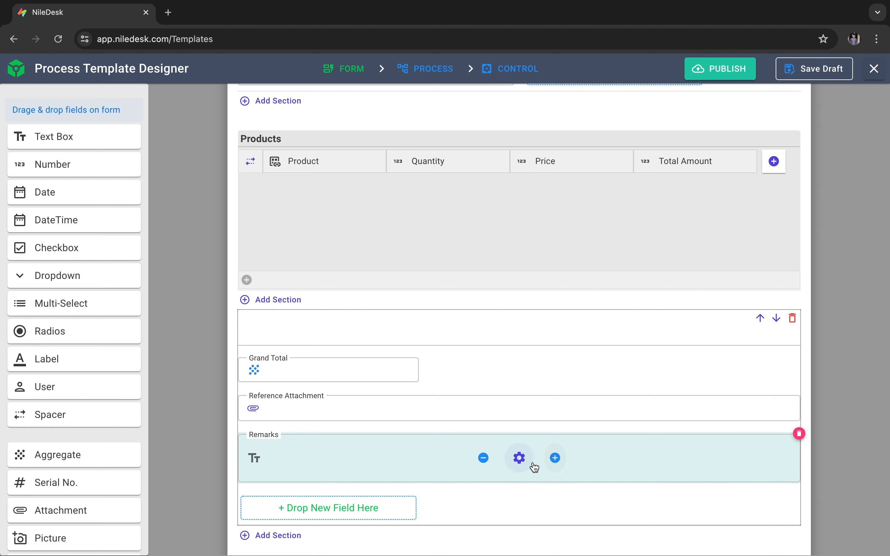
- Insert a Spacer before Grand Total and widen it until Grand Total sits at the right end of its row
scroll(151, 489, down, 2)
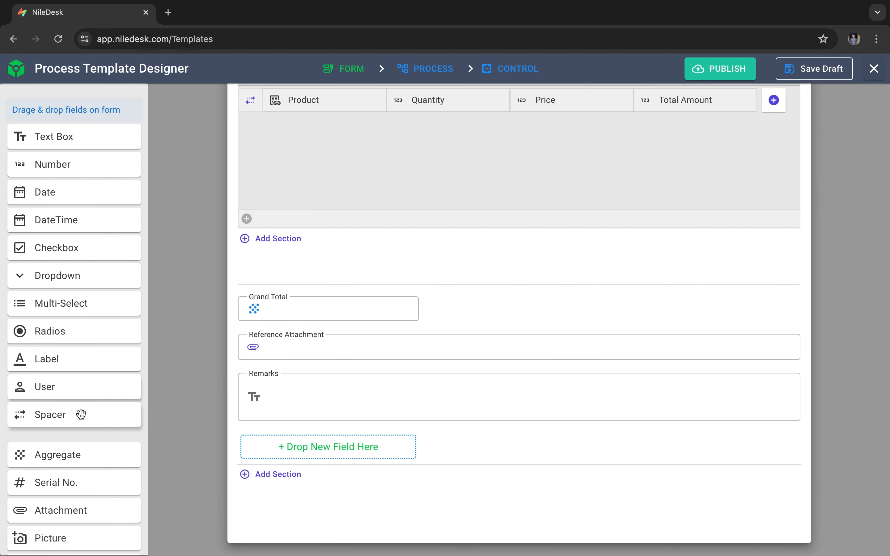
drag(80, 414, 336, 314)
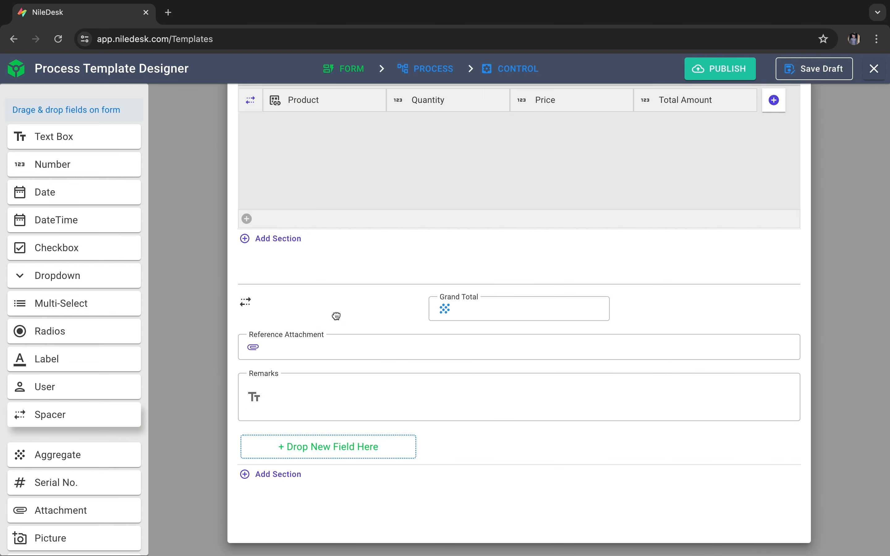
click(385, 305)
click(385, 305)
click(403, 306)
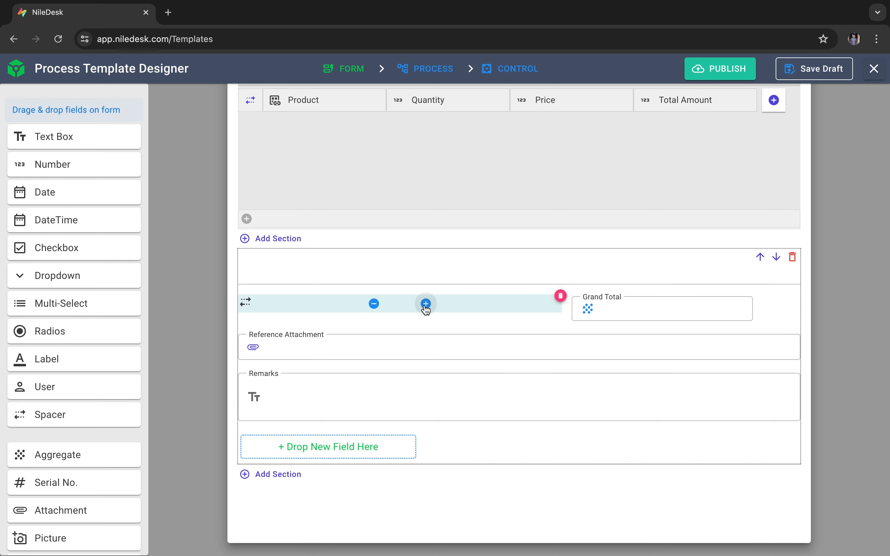
- In the mobile layout, shrink the Invoice Number field to half the row width
scroll(538, 388, up, 7)
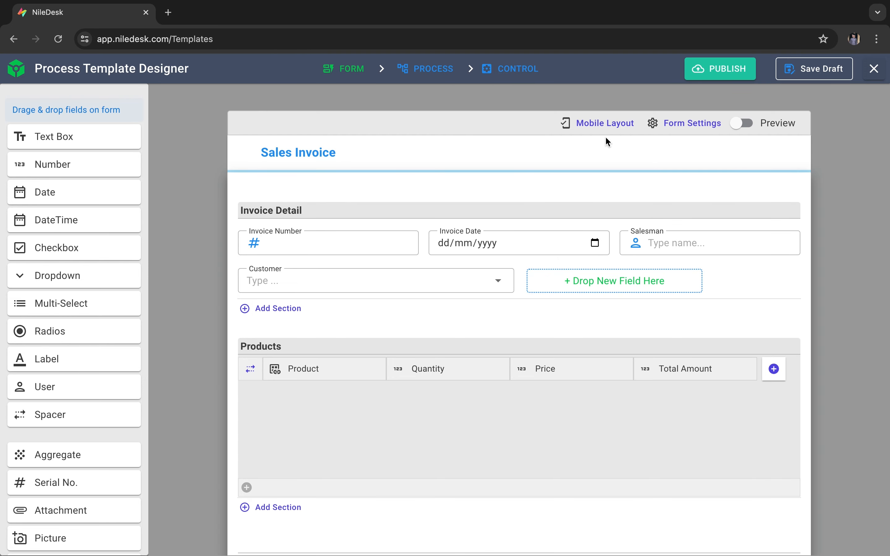
click(604, 125)
scroll(459, 309, down, 3)
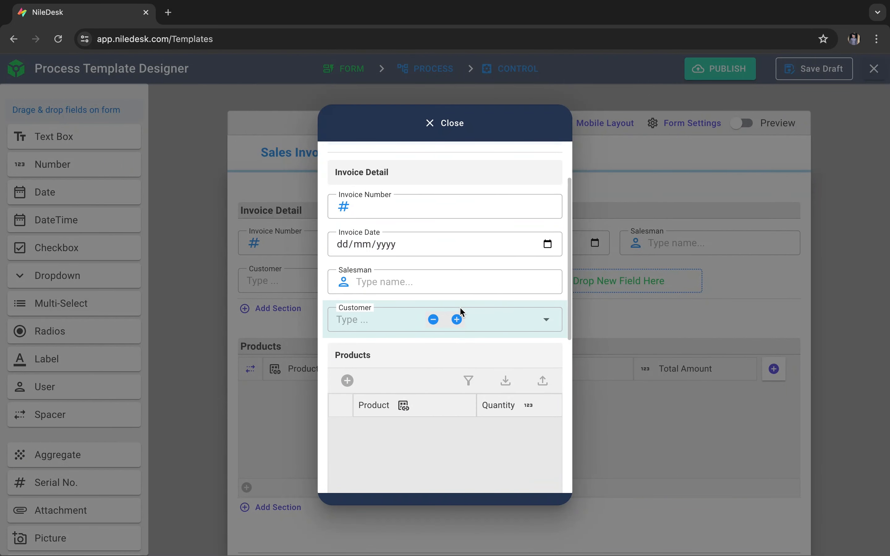
scroll(460, 308, up, 3)
click(433, 282)
click(424, 281)
click(413, 282)
click(402, 281)
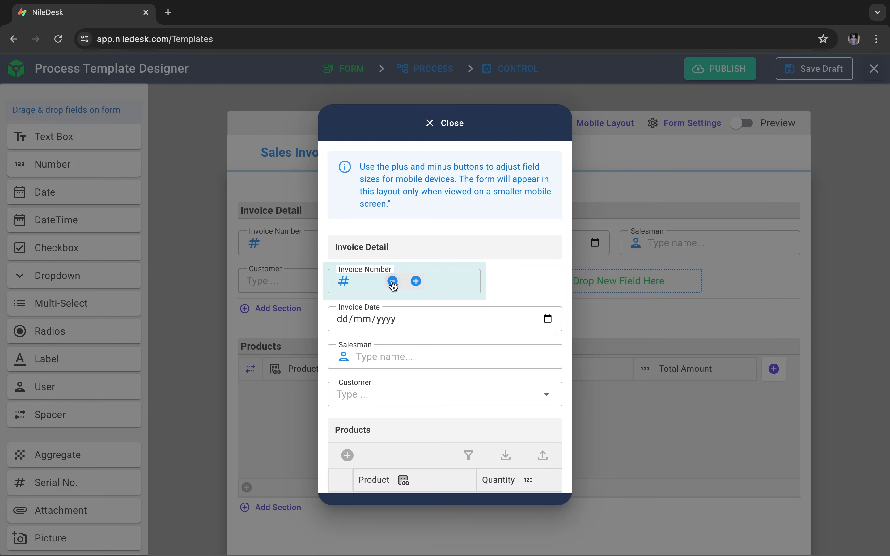
click(391, 282)
click(382, 282)
- Shrink Invoice Date to half width so it sits beside Invoice Number, and close the mobile layout
click(434, 319)
click(424, 319)
click(414, 319)
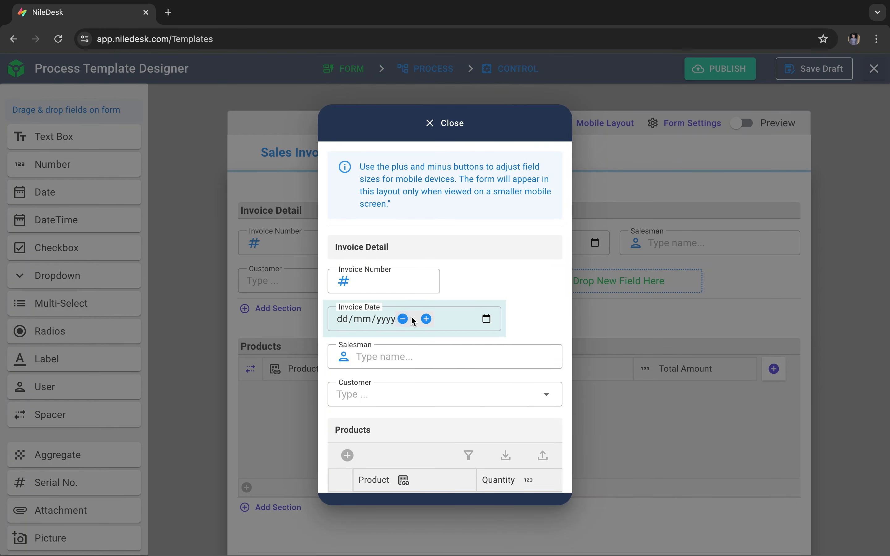
click(403, 319)
click(393, 320)
scroll(463, 369, down, 5)
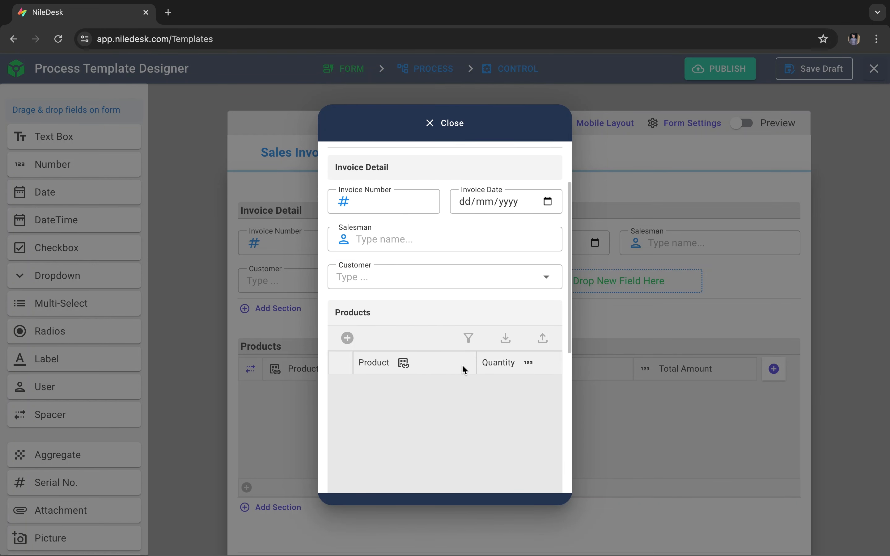
scroll(462, 369, down, 5)
scroll(462, 331, up, 10)
click(458, 123)
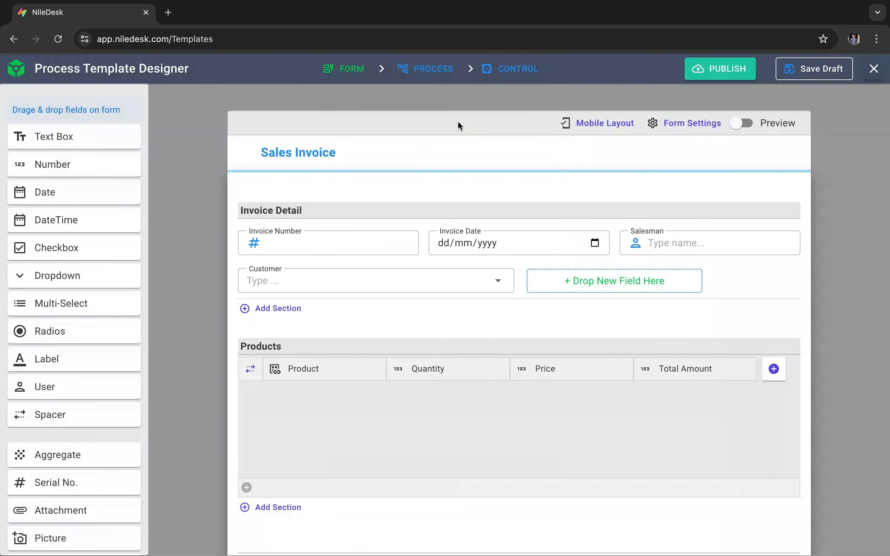
- In the form settings, switch Use Outlined Fields and the position adjustment for hidden fields off and back on
click(680, 129)
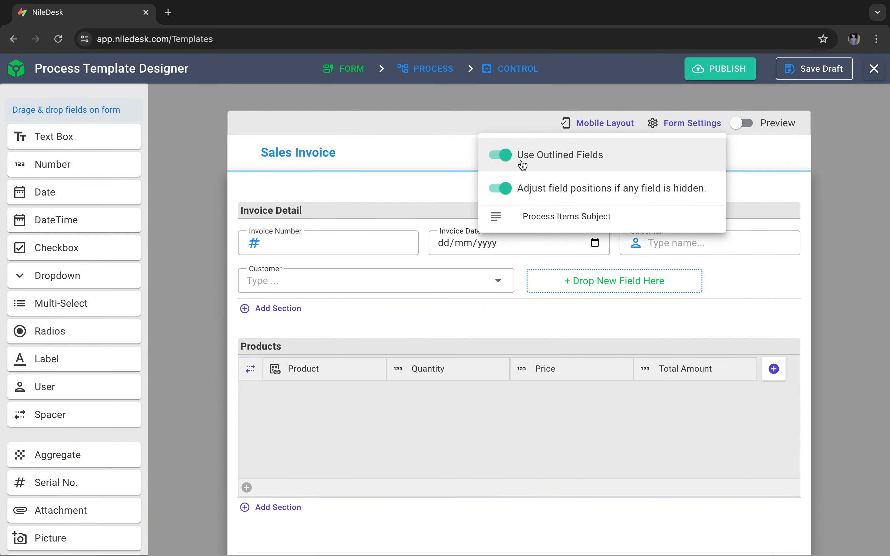
click(509, 158)
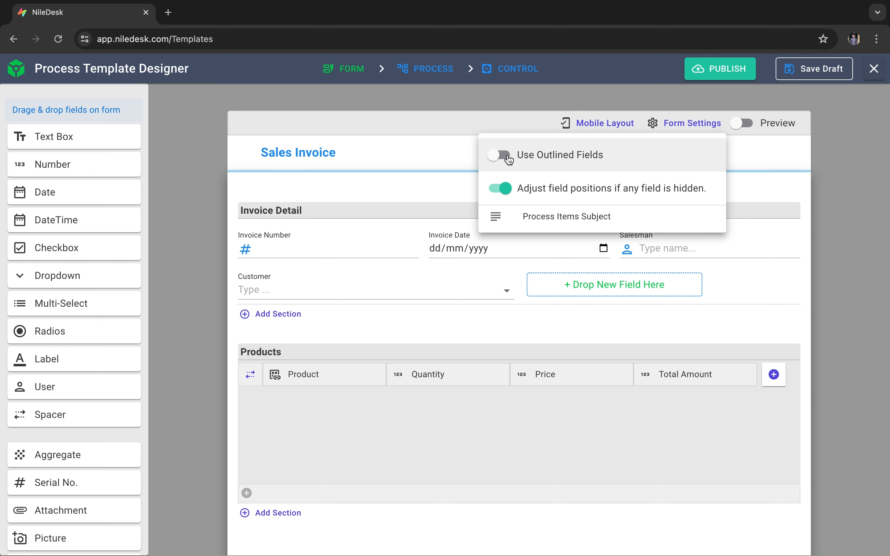
click(509, 158)
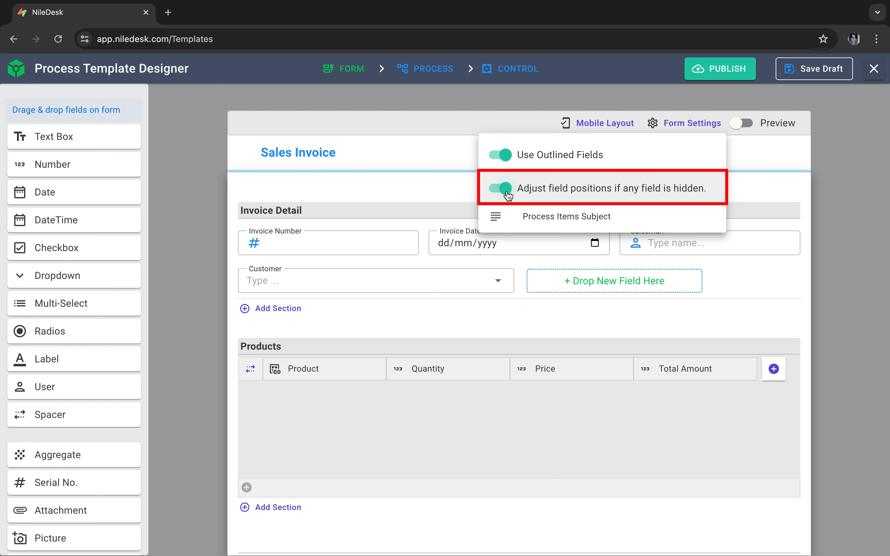
click(510, 196)
click(512, 197)
- Set the process items subject to "Sales Invoice For: {{customer}}" using the customer field value, and close the subject dialog
click(566, 220)
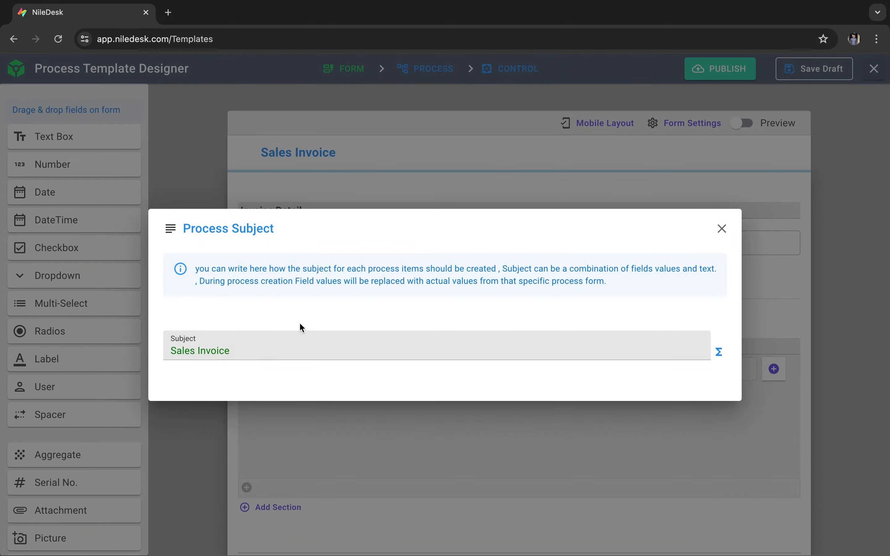
click(337, 356)
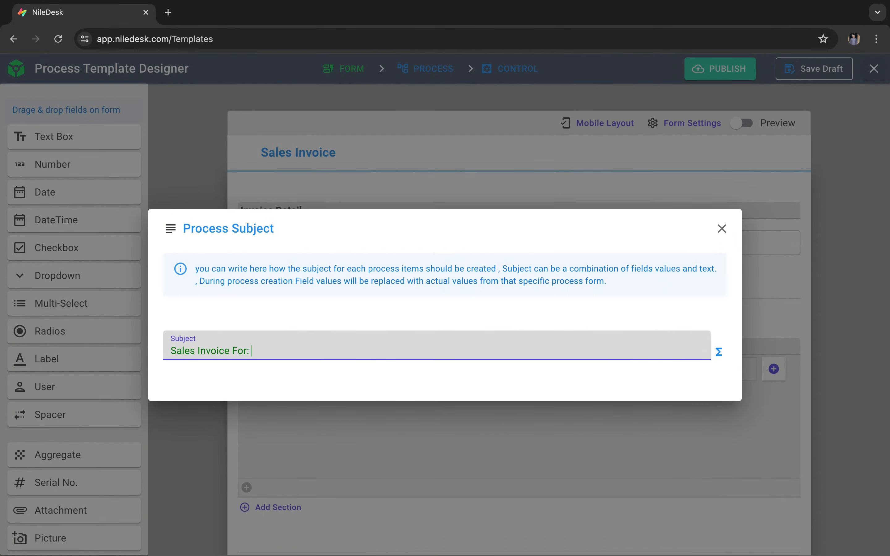
click(719, 352)
click(713, 291)
click(713, 292)
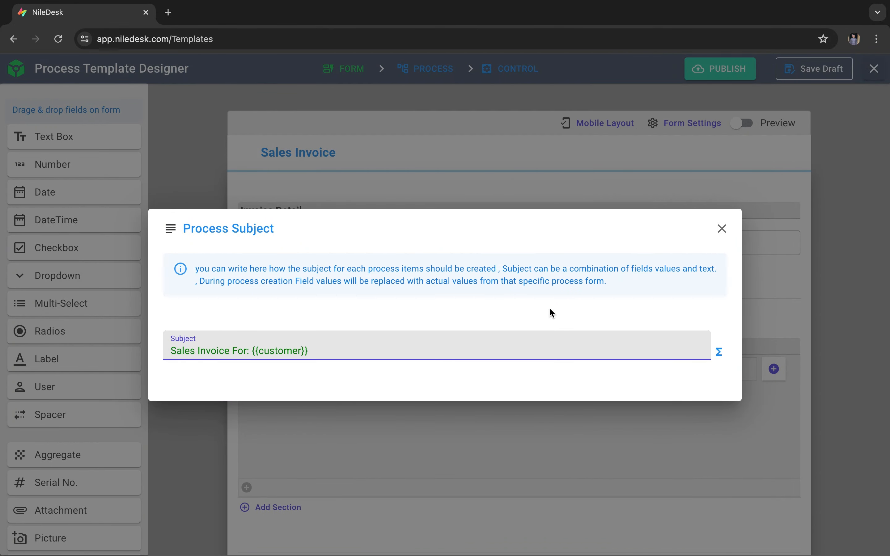
click(722, 228)
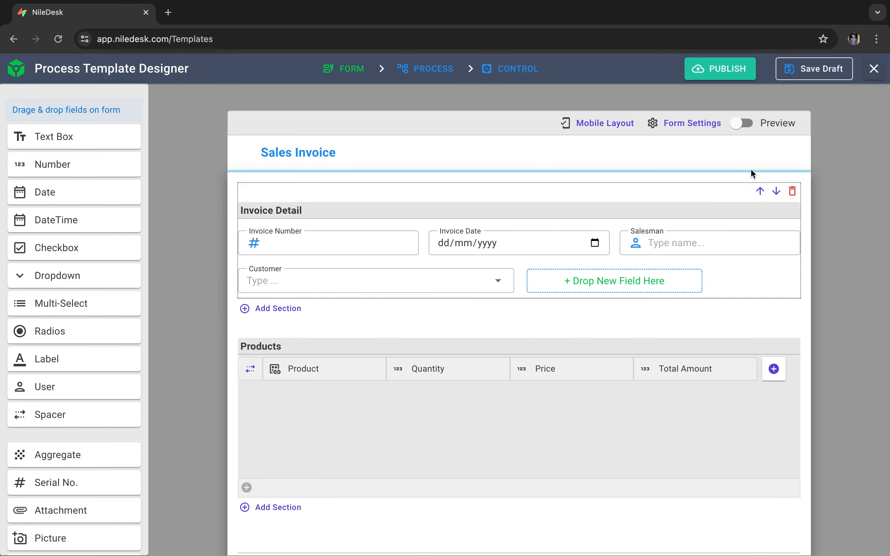
- Preview the whole Sales Invoice form, including the bottom section, and return to the form editor
click(742, 123)
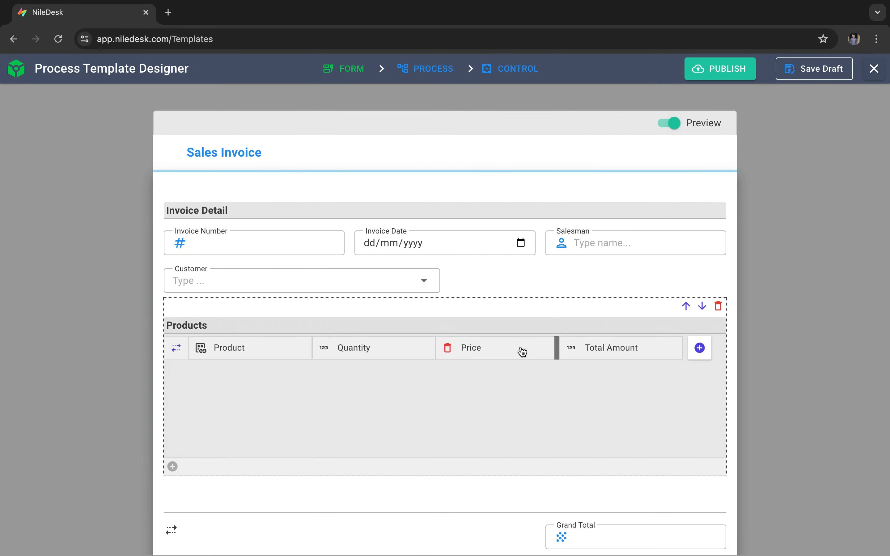
scroll(521, 352, down, 1)
scroll(522, 352, down, 2)
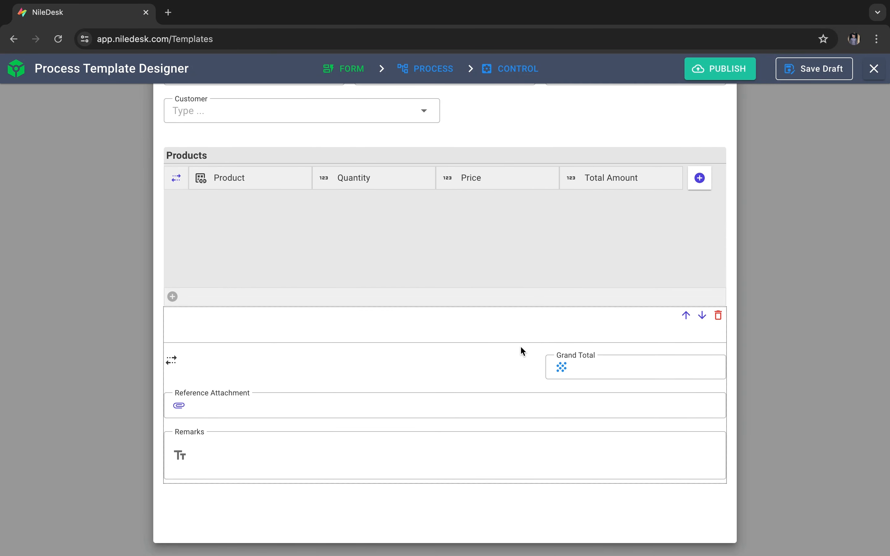
scroll(521, 347, up, 3)
click(674, 136)
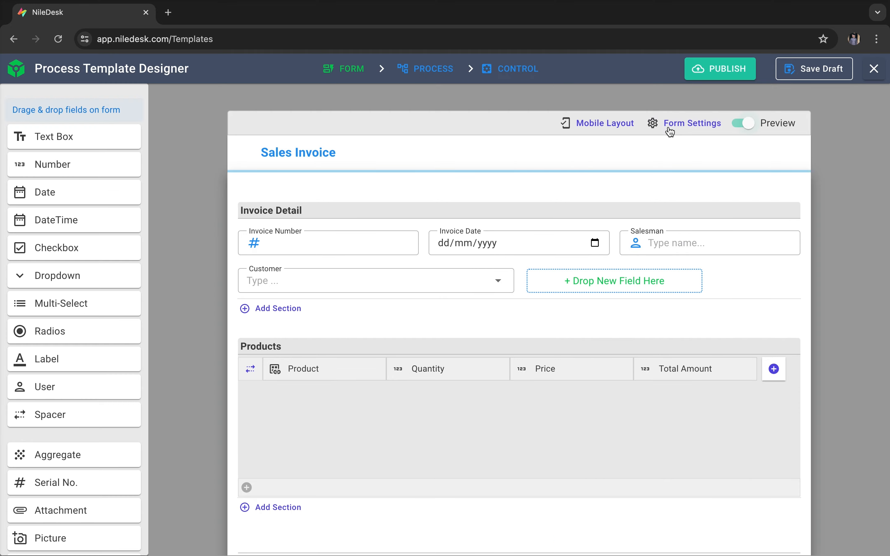